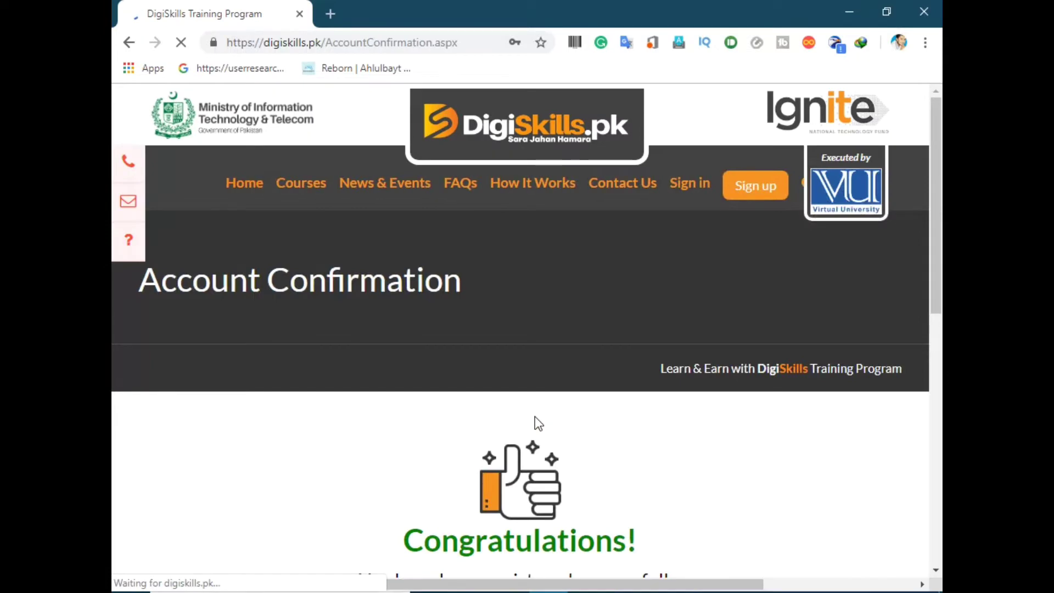
Step: Scroll down the Account Confirmation page to read the Congratulations message
scroll(535, 417, down, 3)
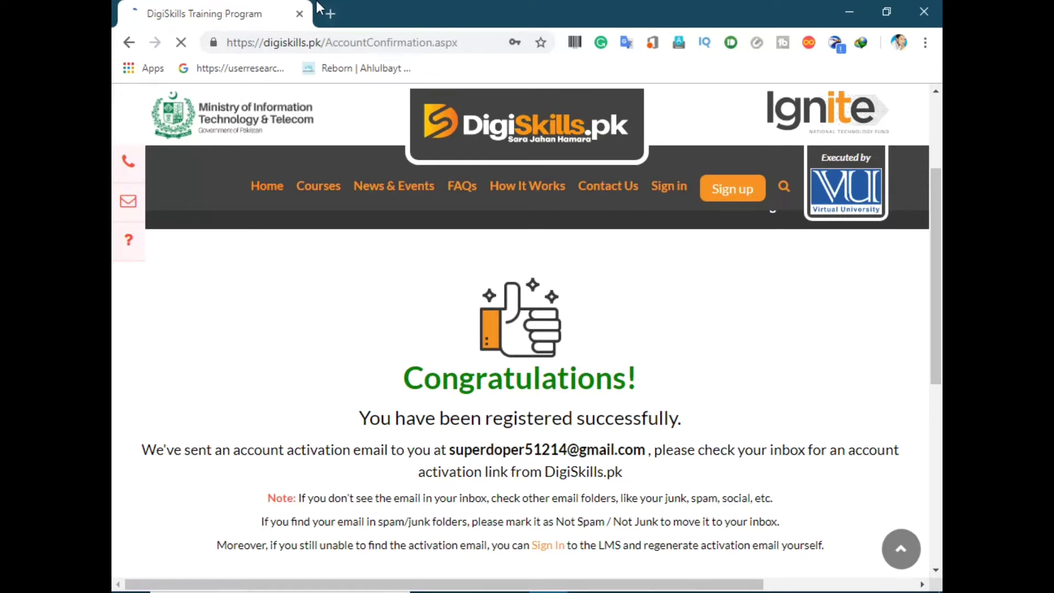
Step: Search 'gmail' in a new tab, open Gmail, and view the DigiSkills activation email
click(327, 17)
text(gmail)
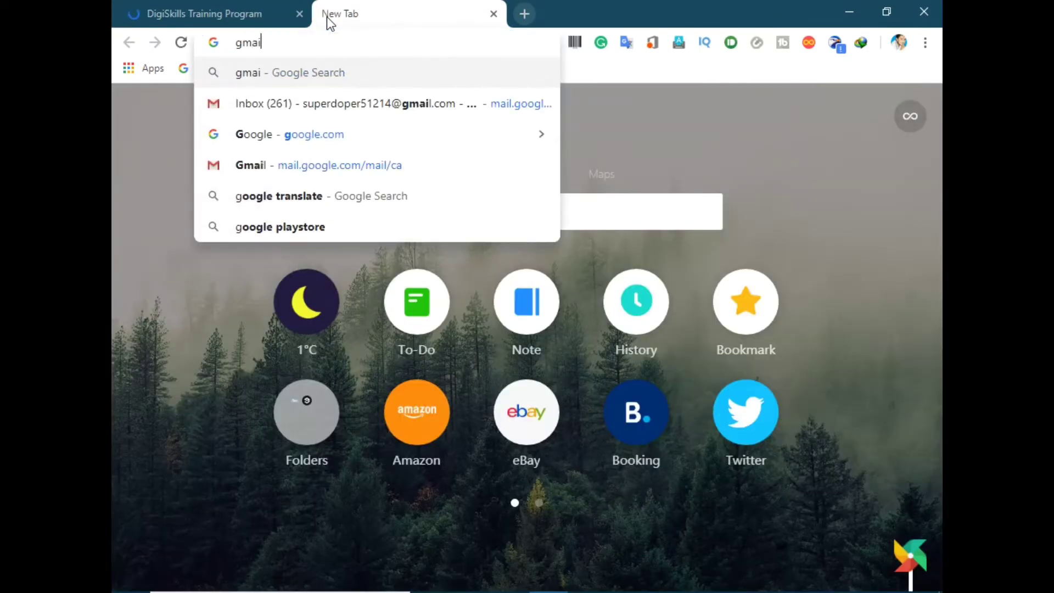
key(Return)
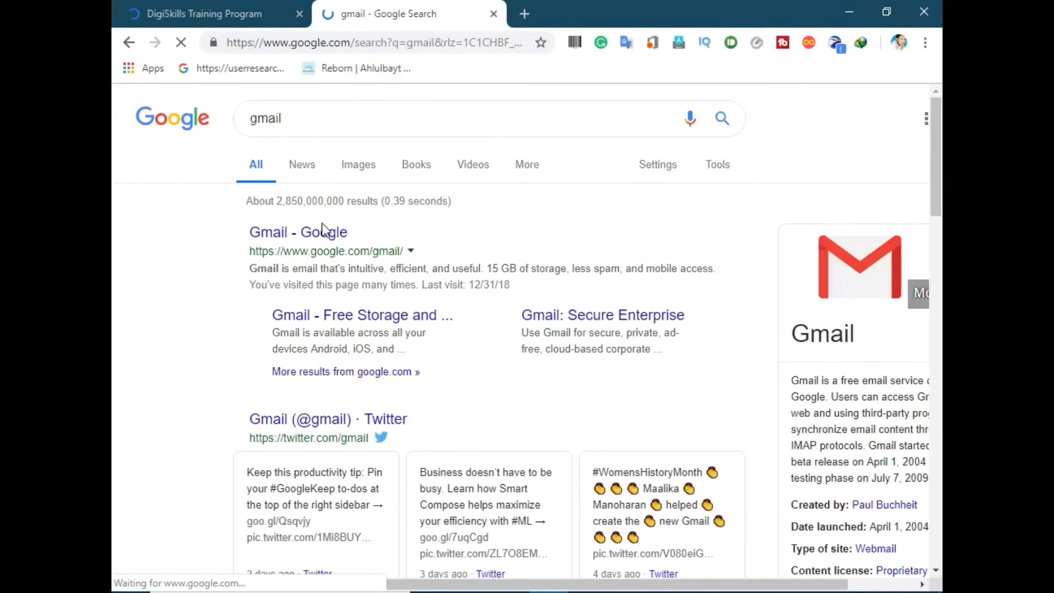
click(322, 233)
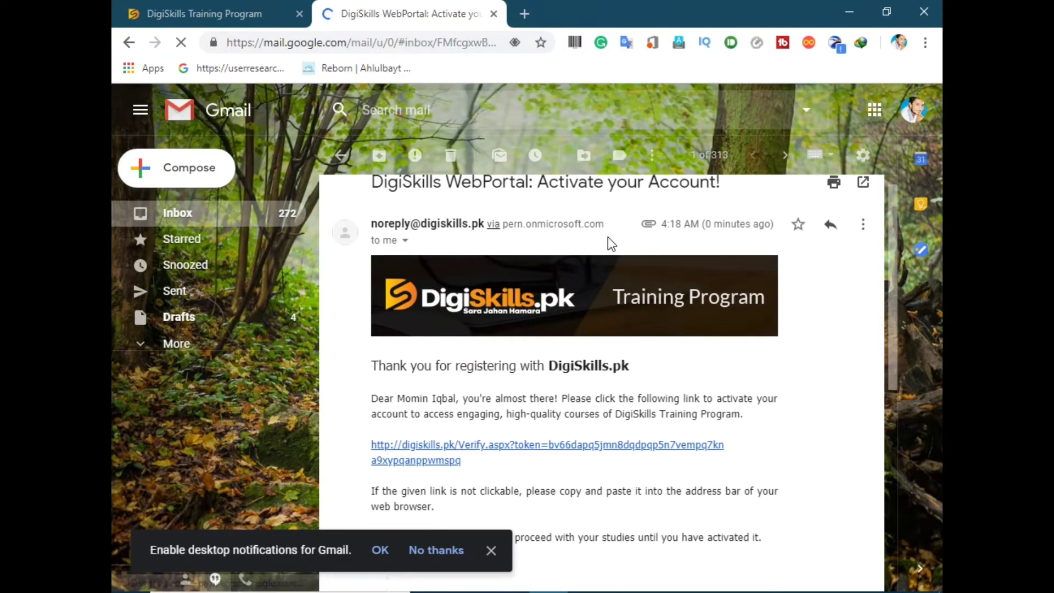
scroll(608, 239, down, 3)
Step: Follow the email's activation link, then continue to the LMS sign-in page via Sign In Now
click(435, 310)
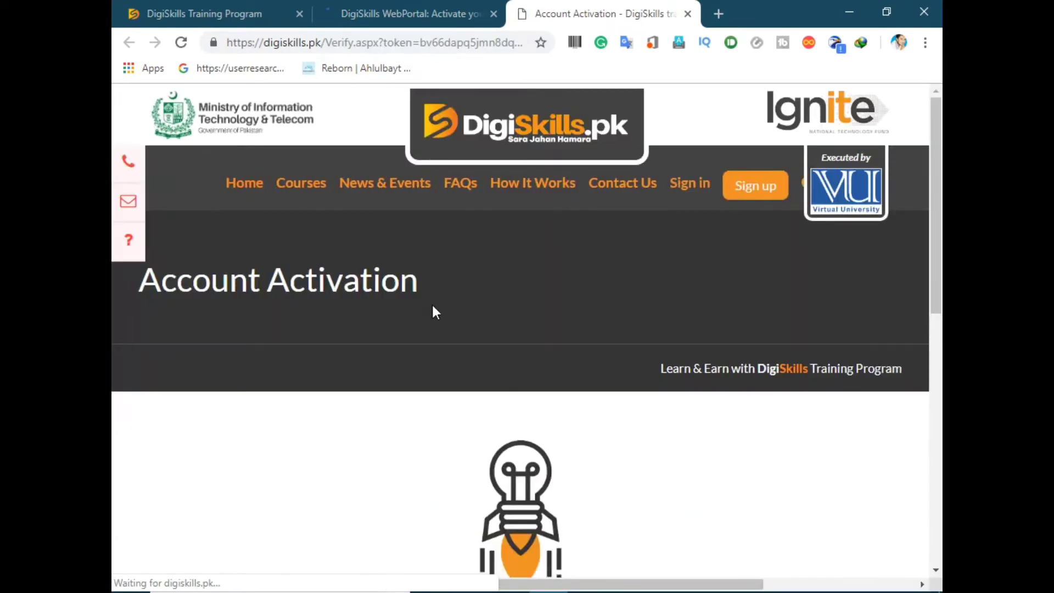
scroll(434, 311, down, 4)
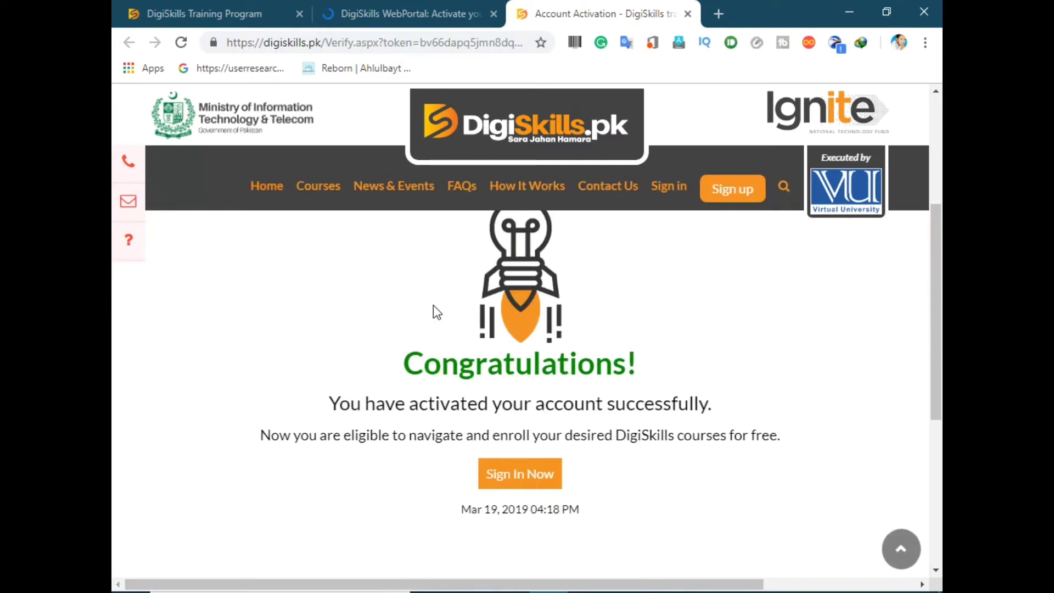
click(502, 482)
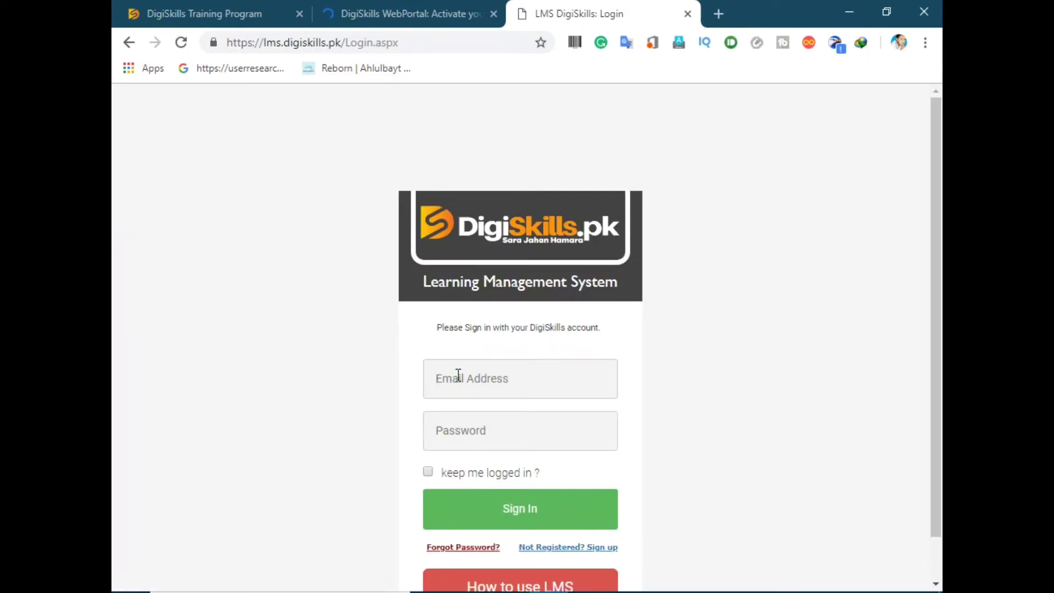
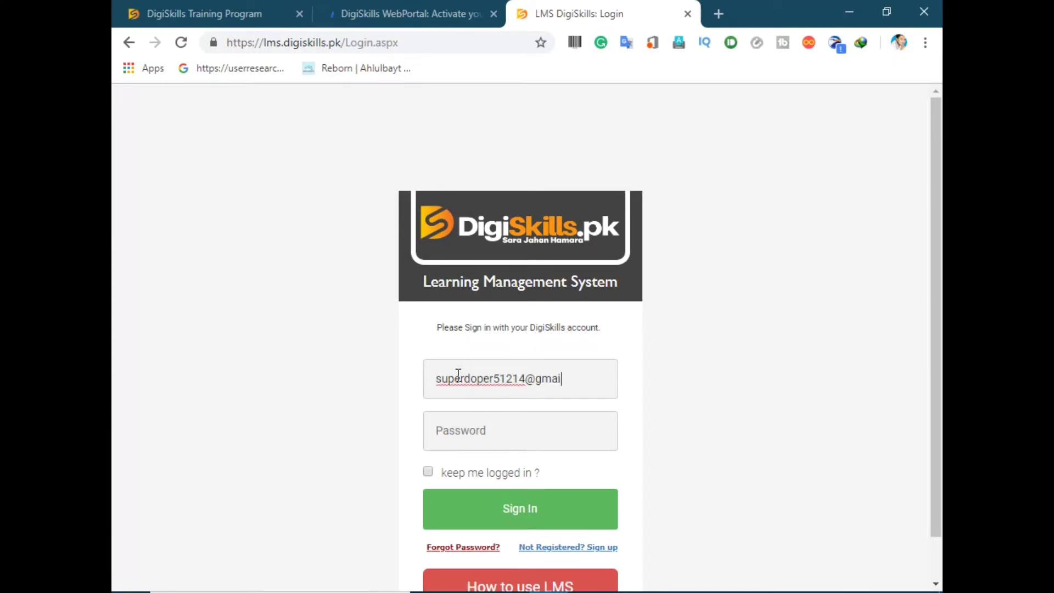
Step: Sign in to the LMS with the registered email address and account password
click(459, 429)
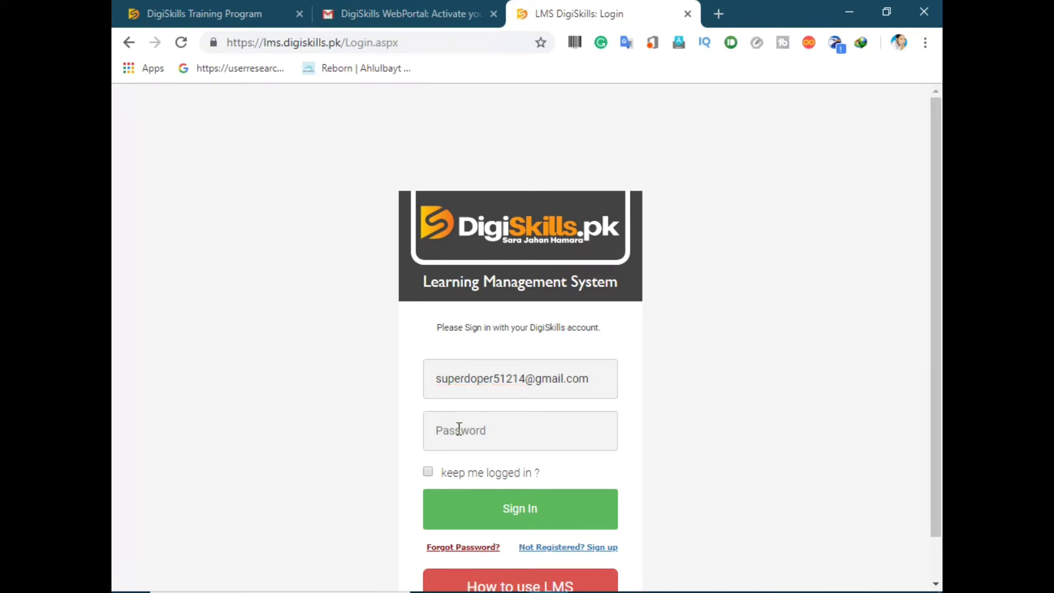
text(•••••••••••••••••)
key(Return)
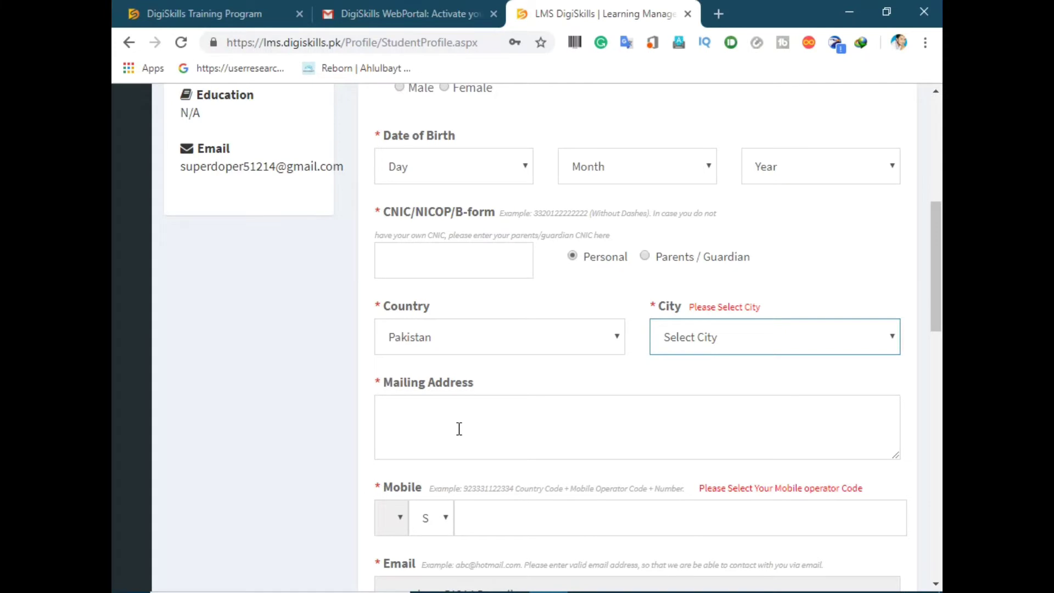
Step: Enter the student's middle name in the profile form
scroll(549, 406, up, 6)
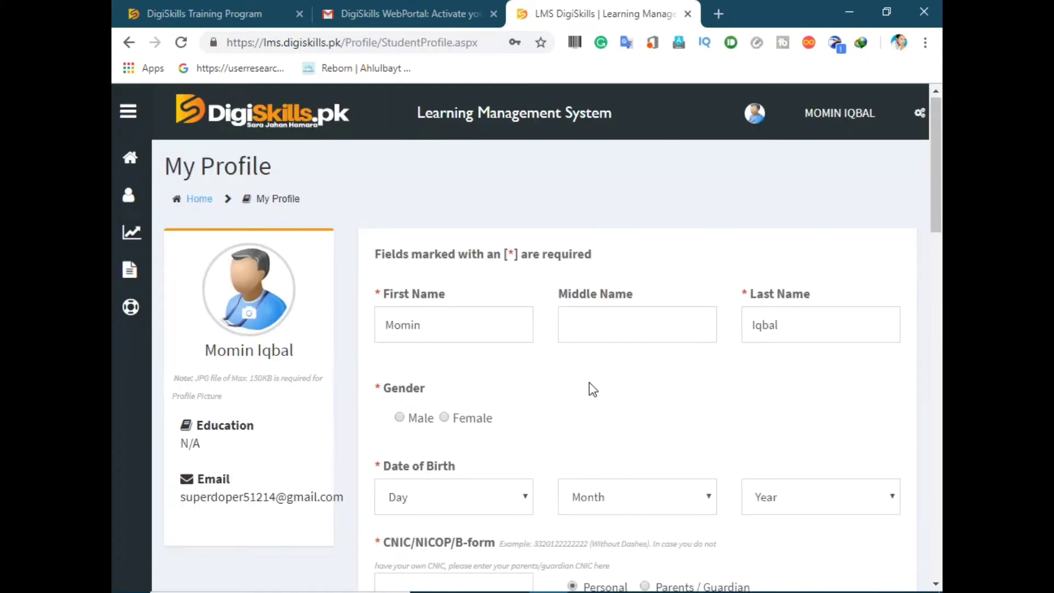
click(575, 325)
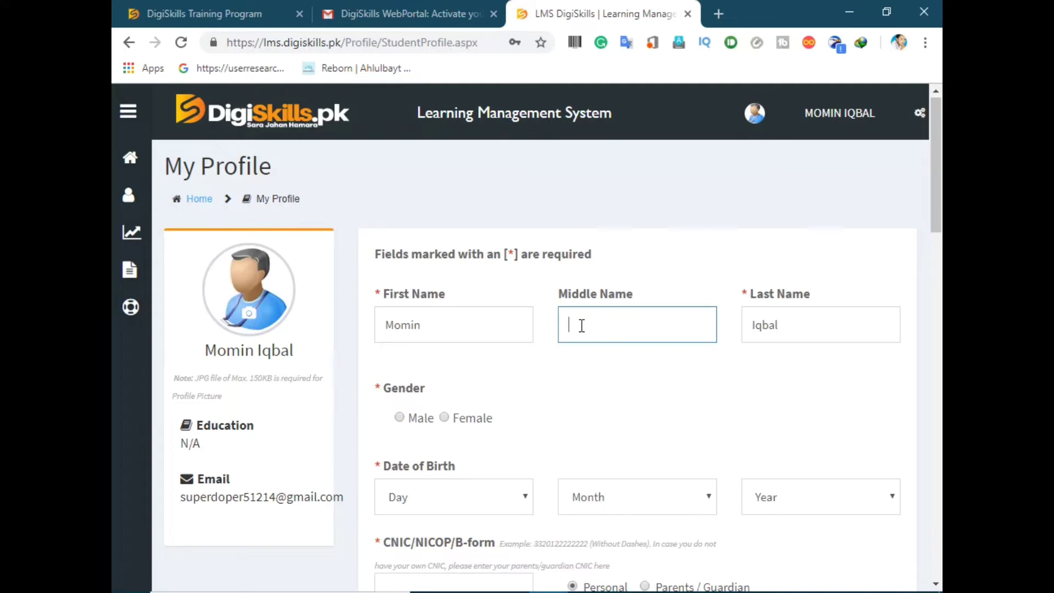
text(Shaheen)
scroll(642, 401, down, 3)
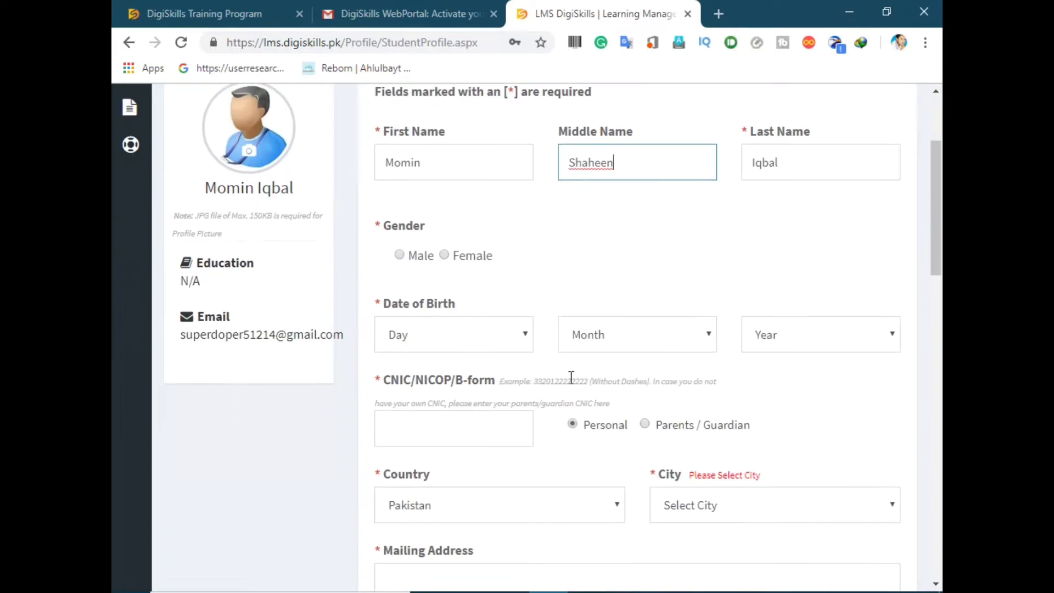
click(407, 255)
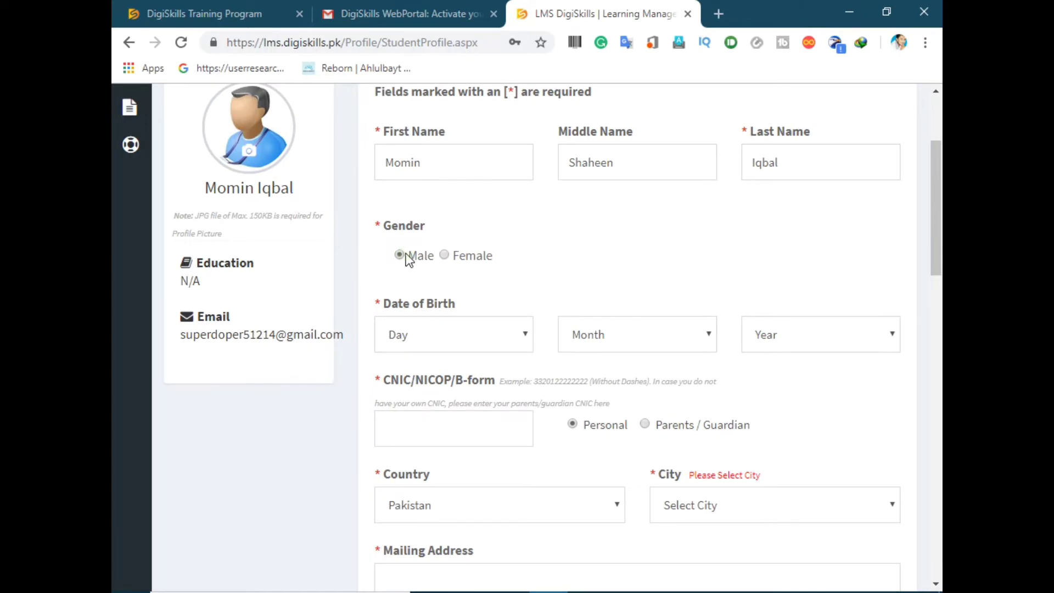
click(456, 347)
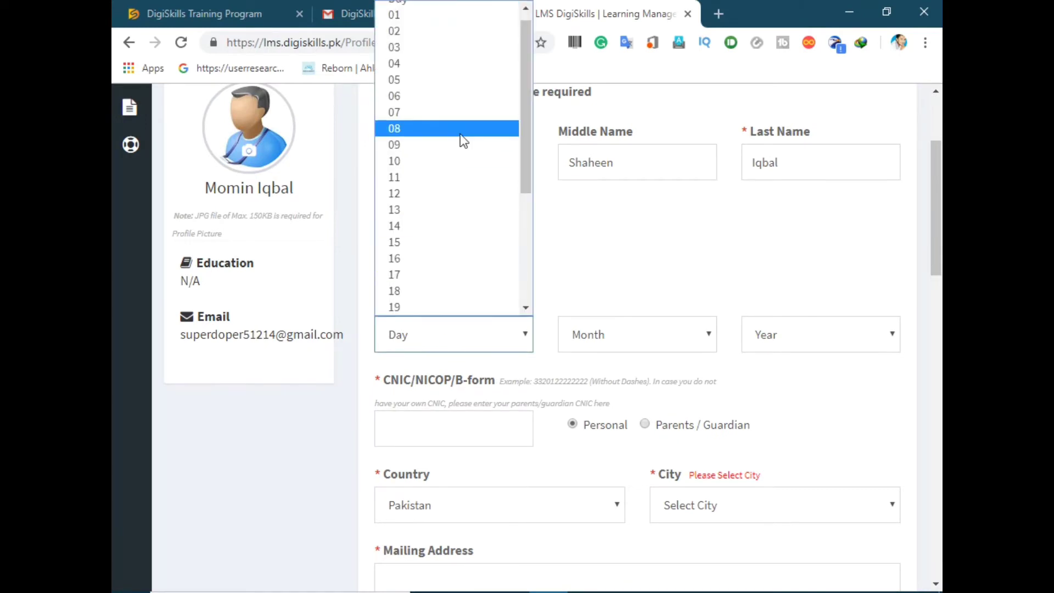
click(434, 128)
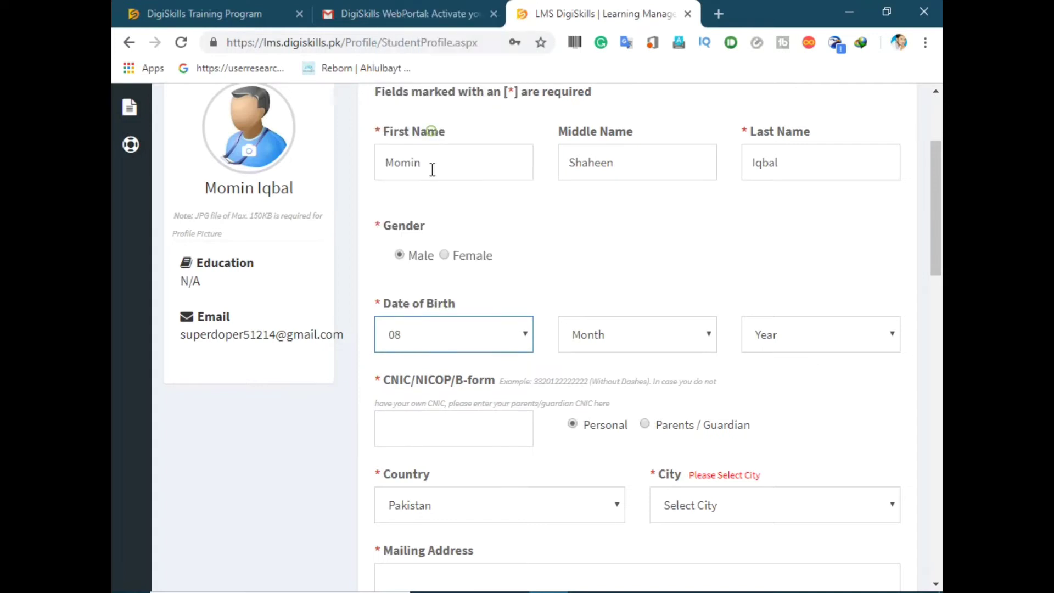
click(569, 338)
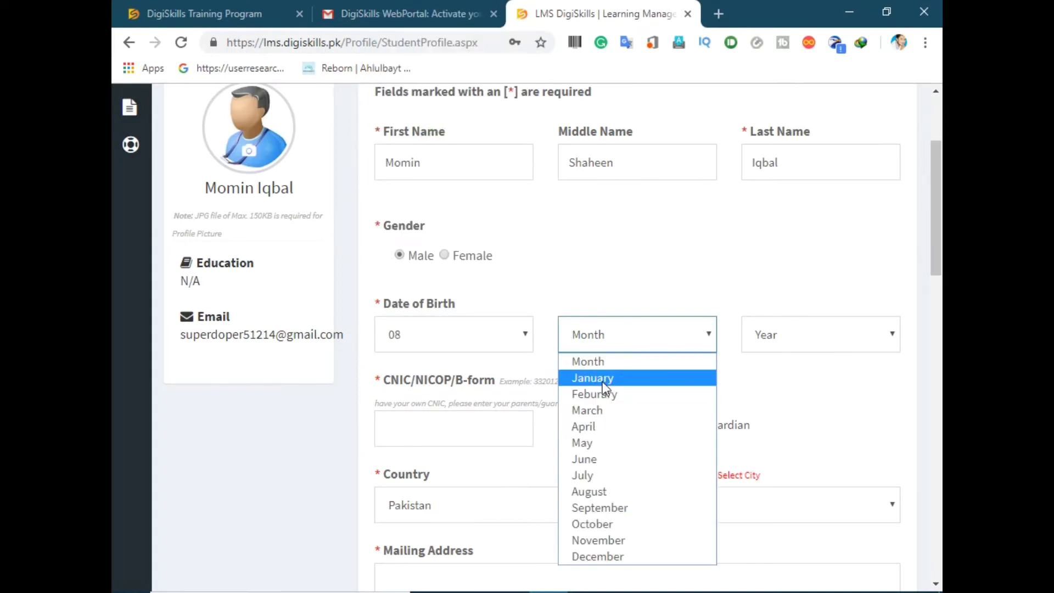
click(621, 544)
click(746, 342)
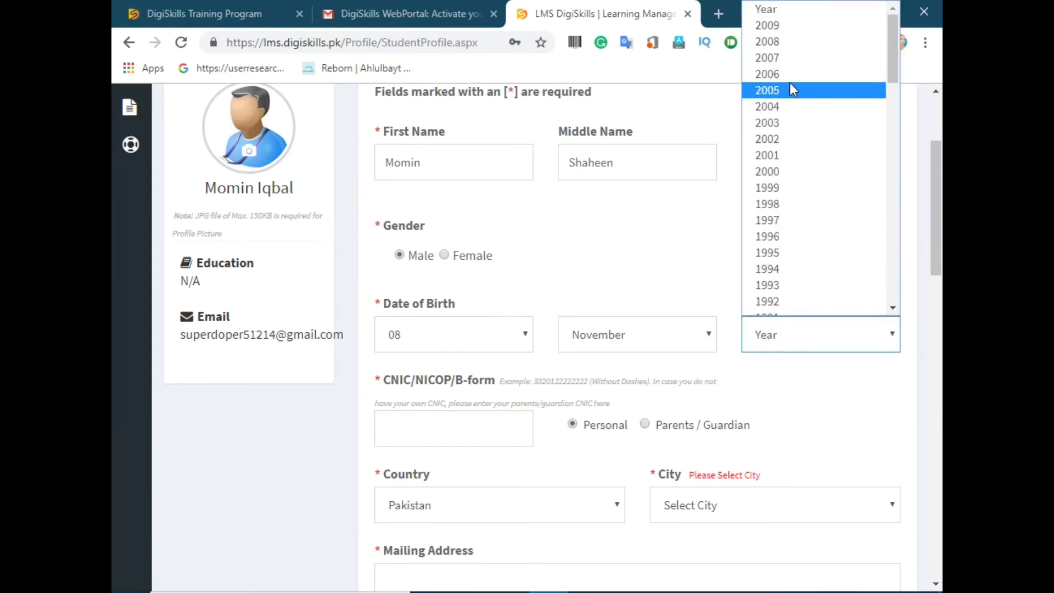
click(772, 173)
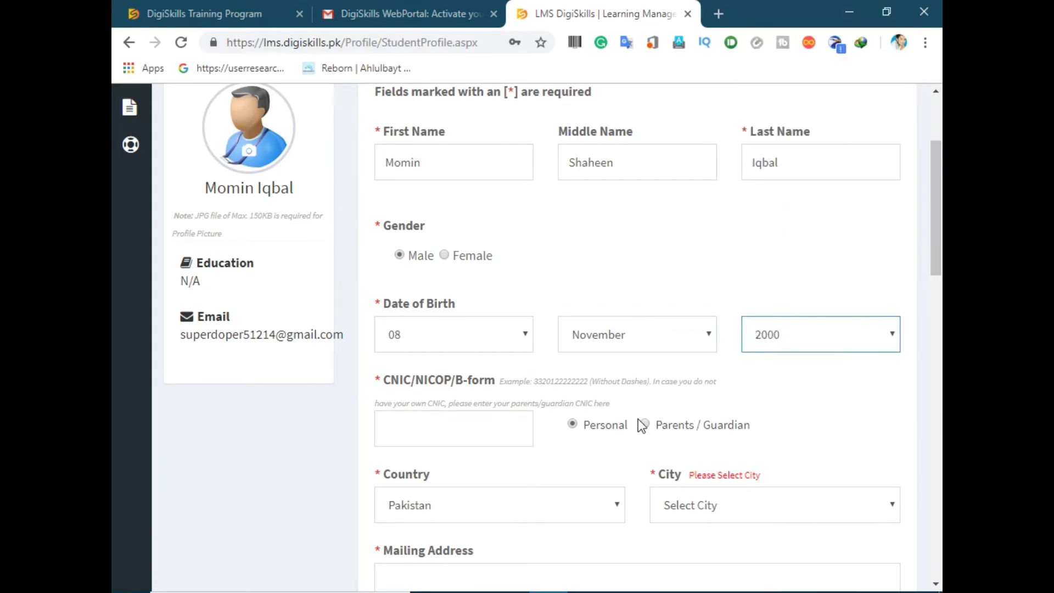
click(460, 427)
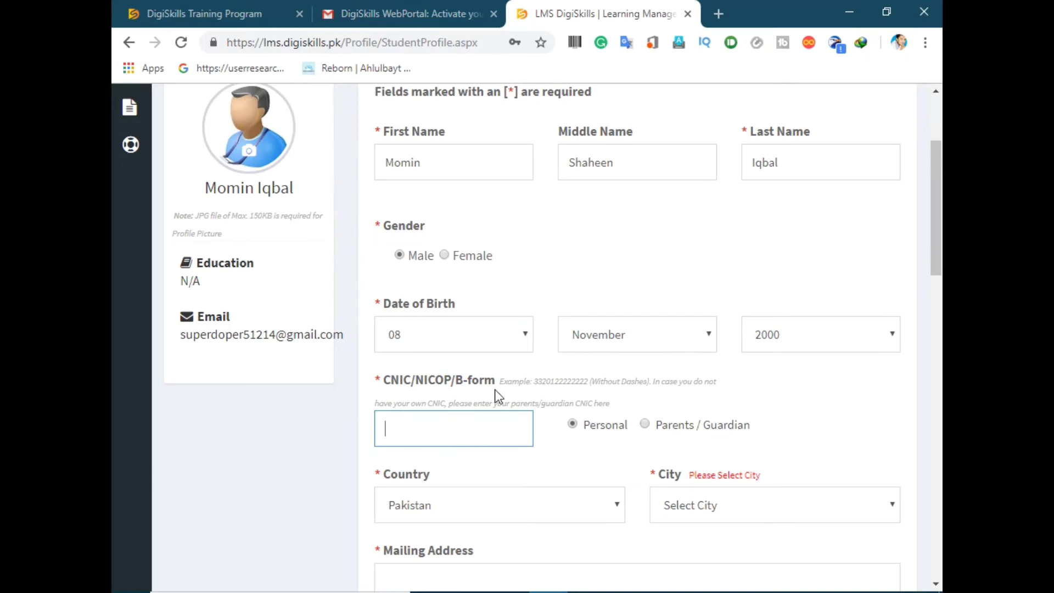
Step: Choose Multan from the City dropdown, then move on to the Mailing Address box
scroll(495, 390, down, 1)
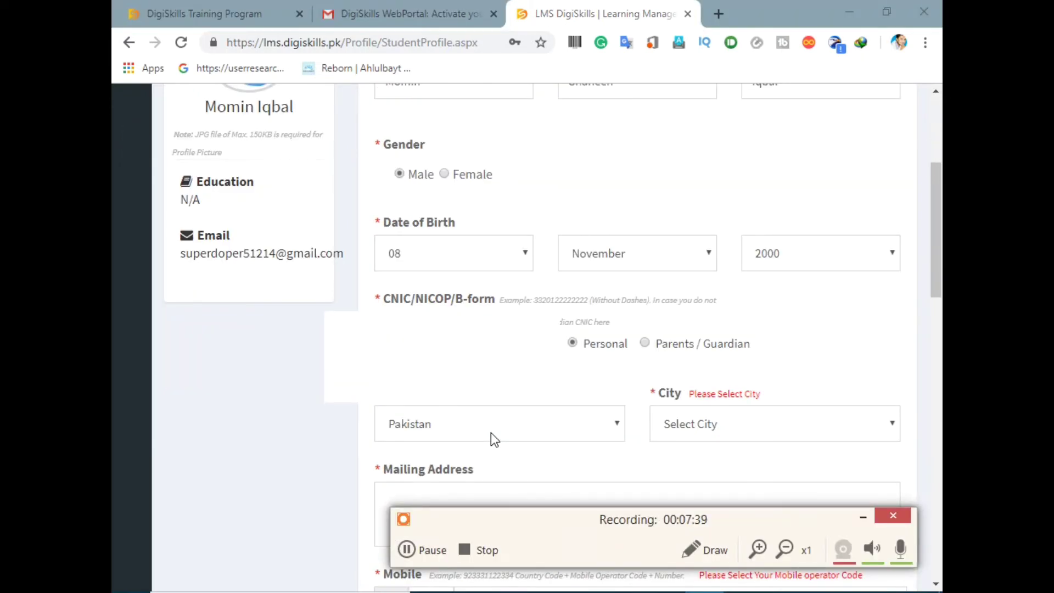
scroll(491, 433, down, 1)
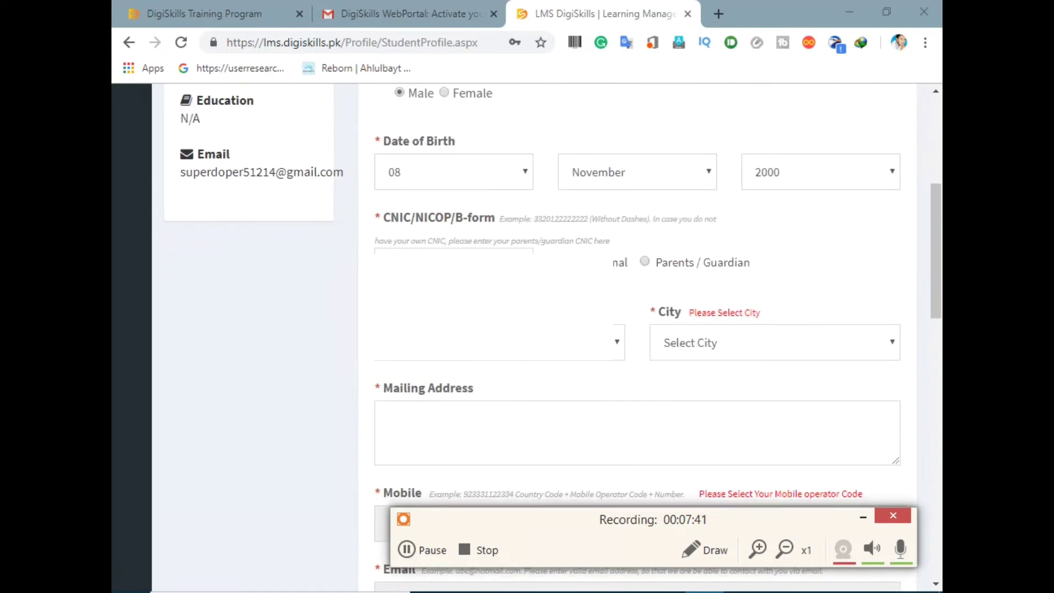
click(518, 351)
click(519, 360)
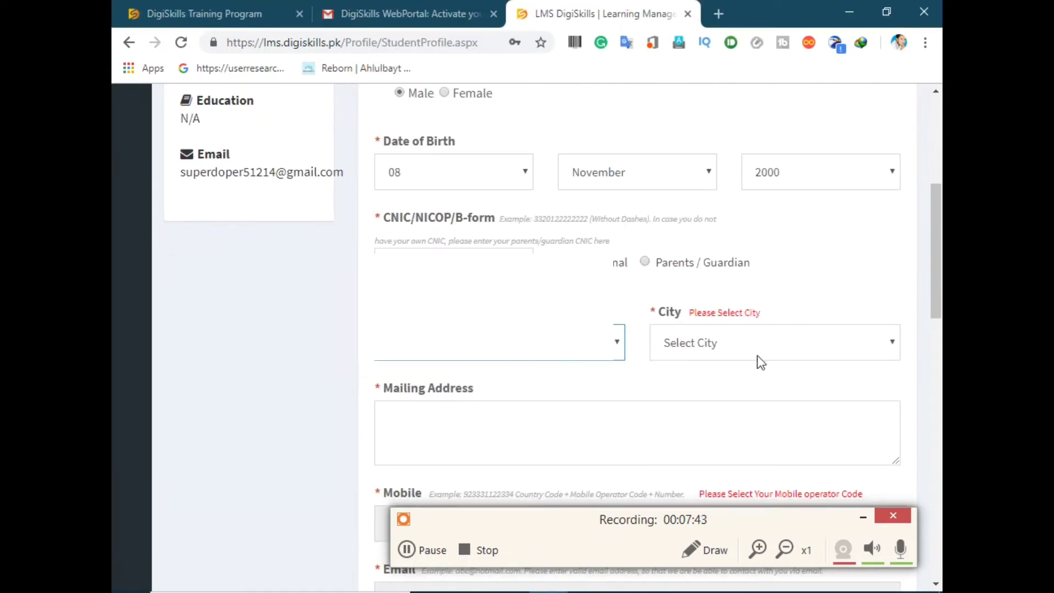
click(778, 353)
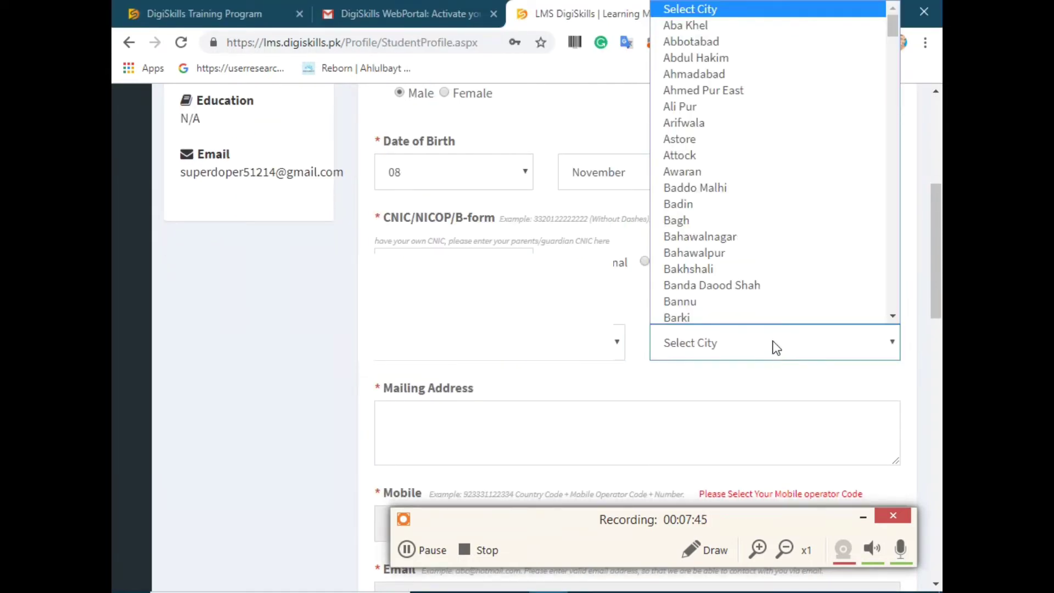
key(m)
key(u)
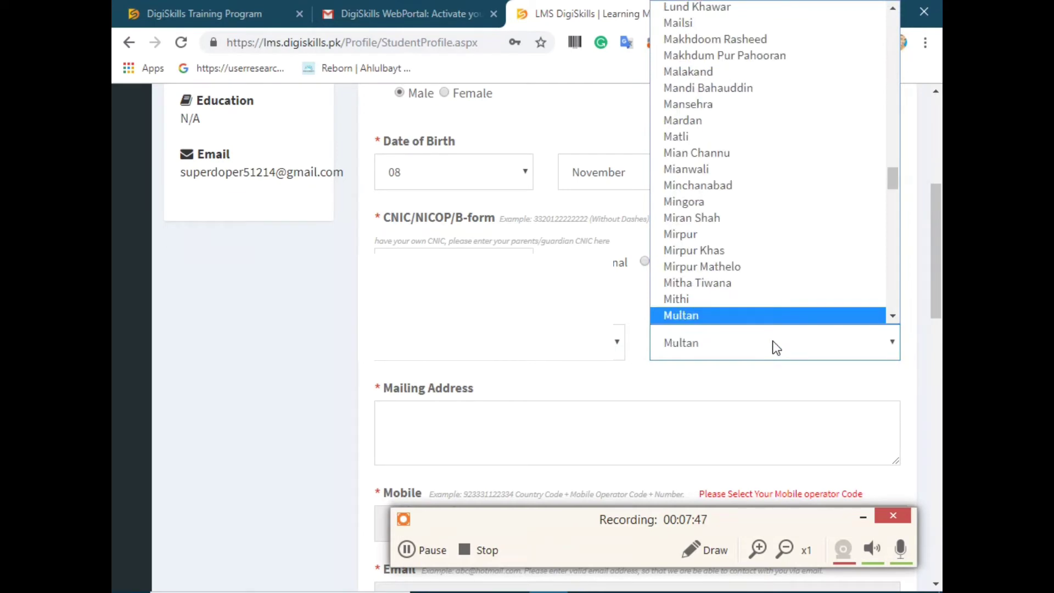
key(Return)
scroll(840, 294, down, 1)
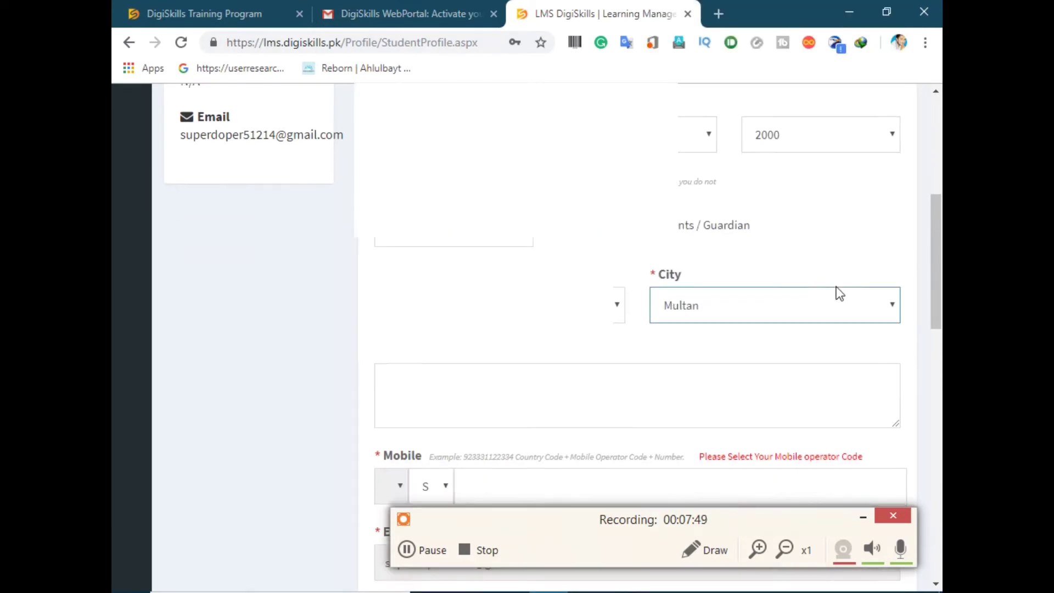
scroll(480, 337, down, 3)
click(400, 247)
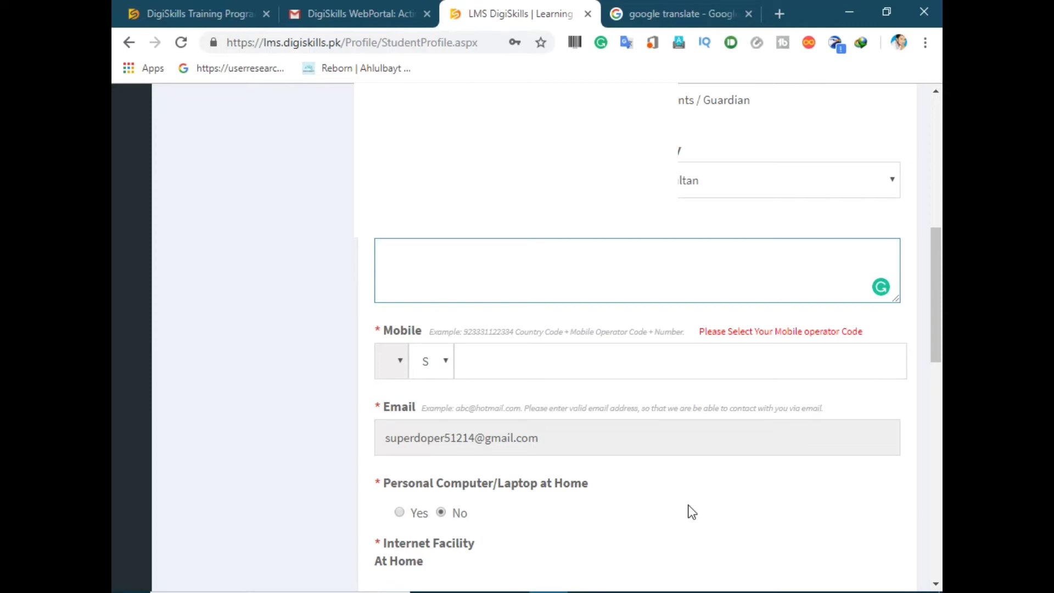
Step: Select mobile operator code 0318 and answer Yes to having a computer at home
click(545, 367)
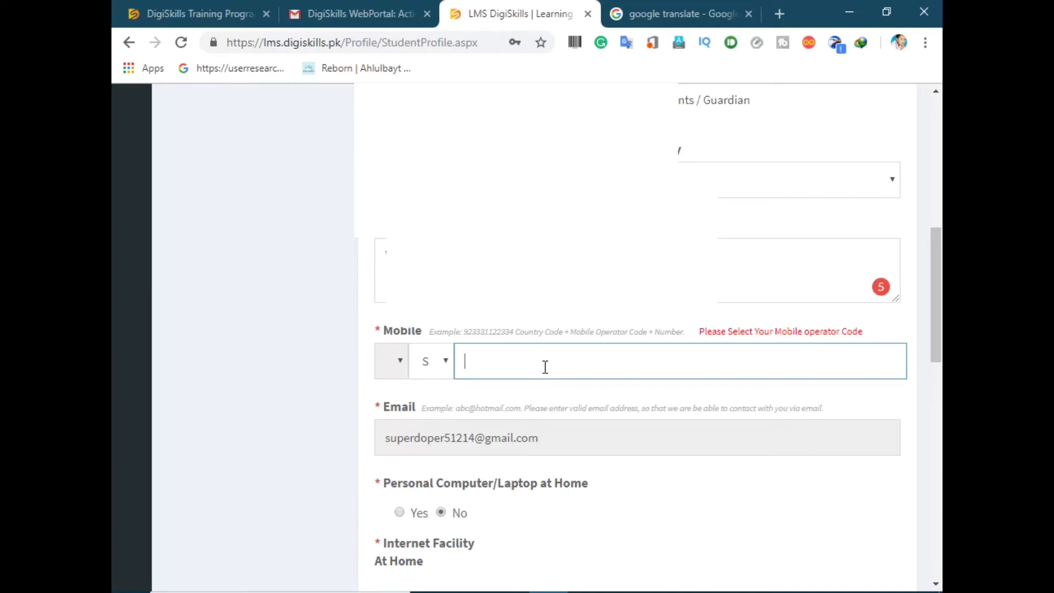
click(447, 366)
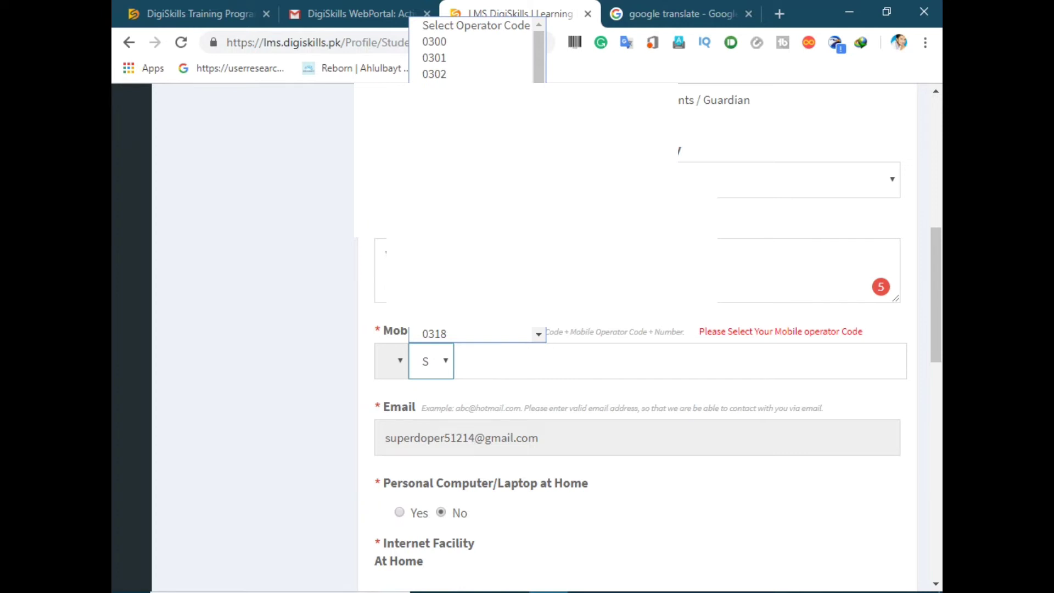
key(Return)
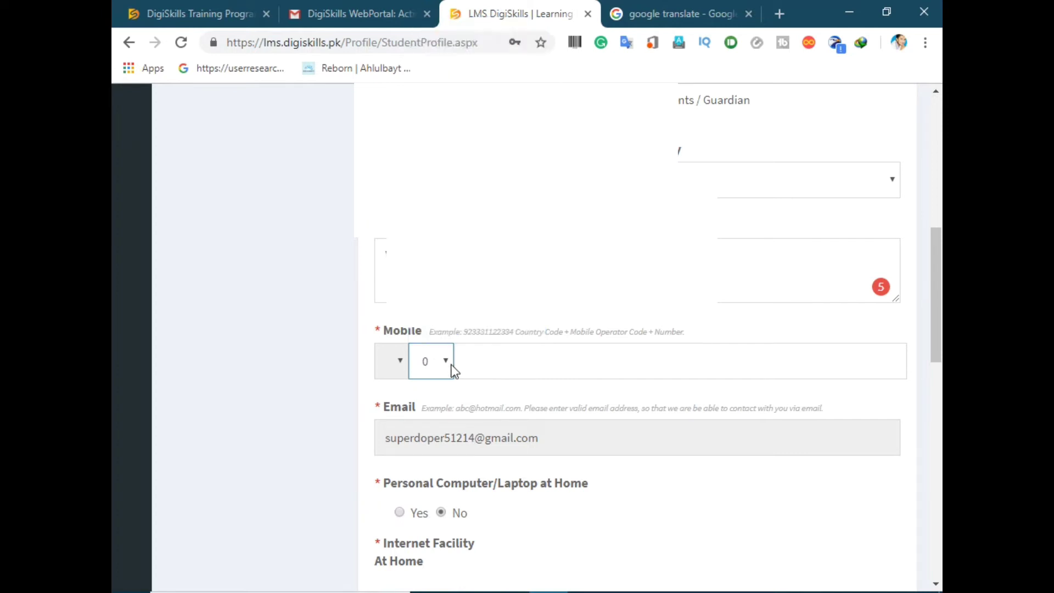
click(488, 361)
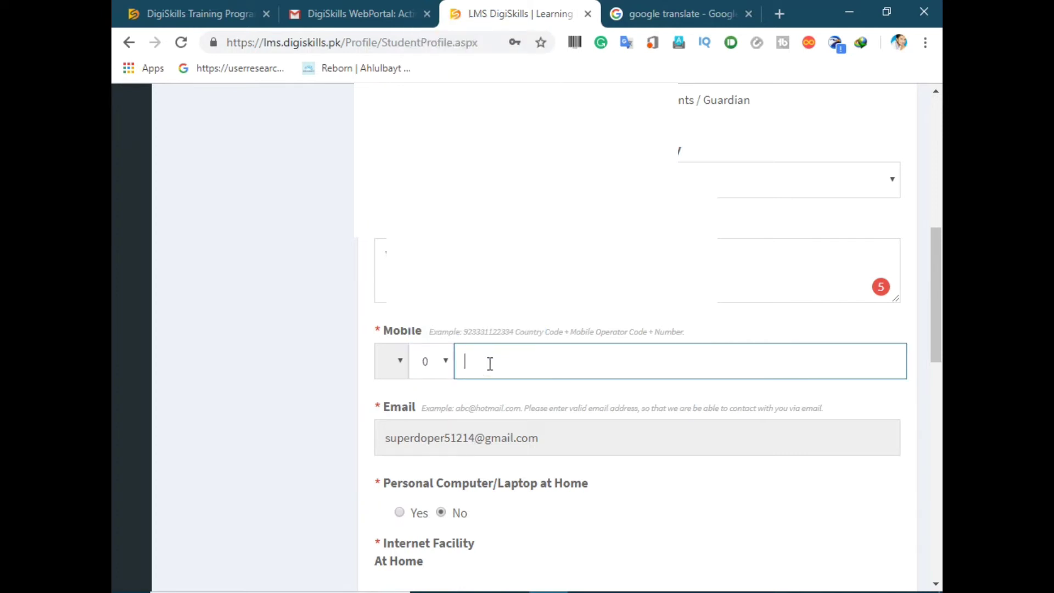
scroll(439, 346, down, 3)
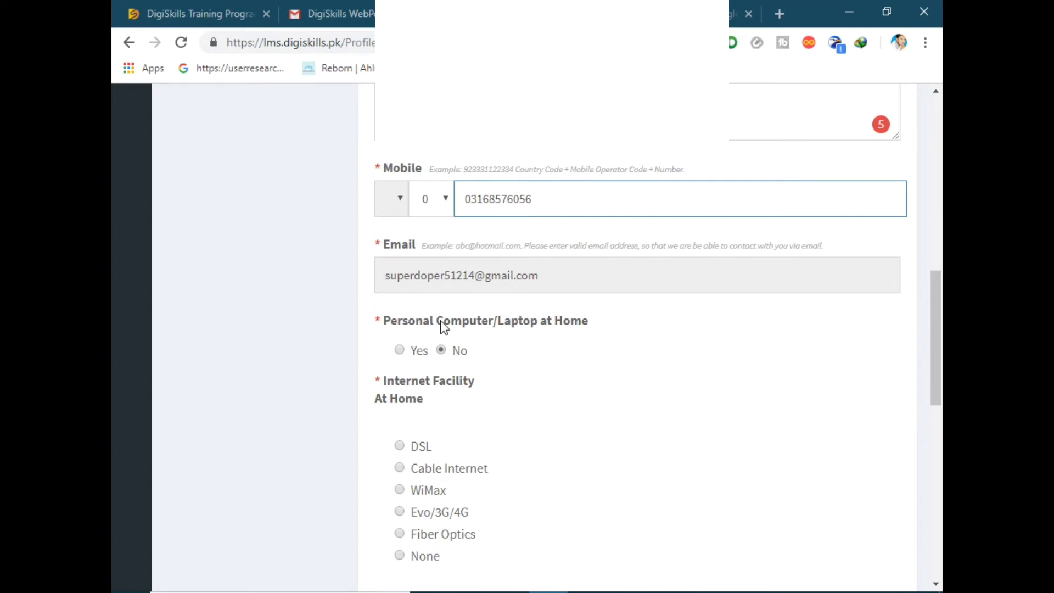
click(418, 351)
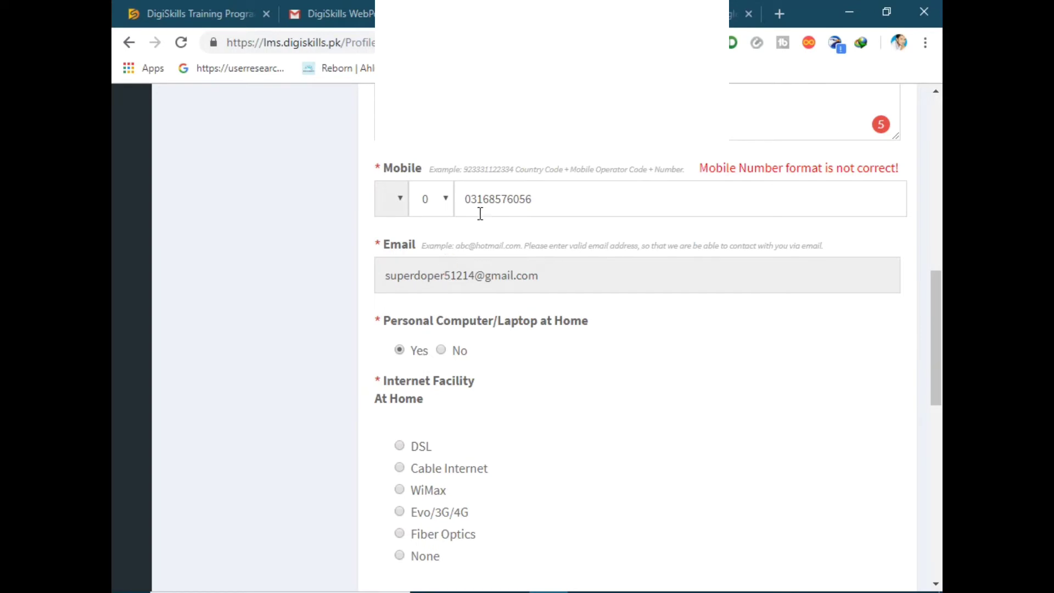
Step: Remove the duplicated operator prefix from the mobile number
drag(490, 203, 464, 201)
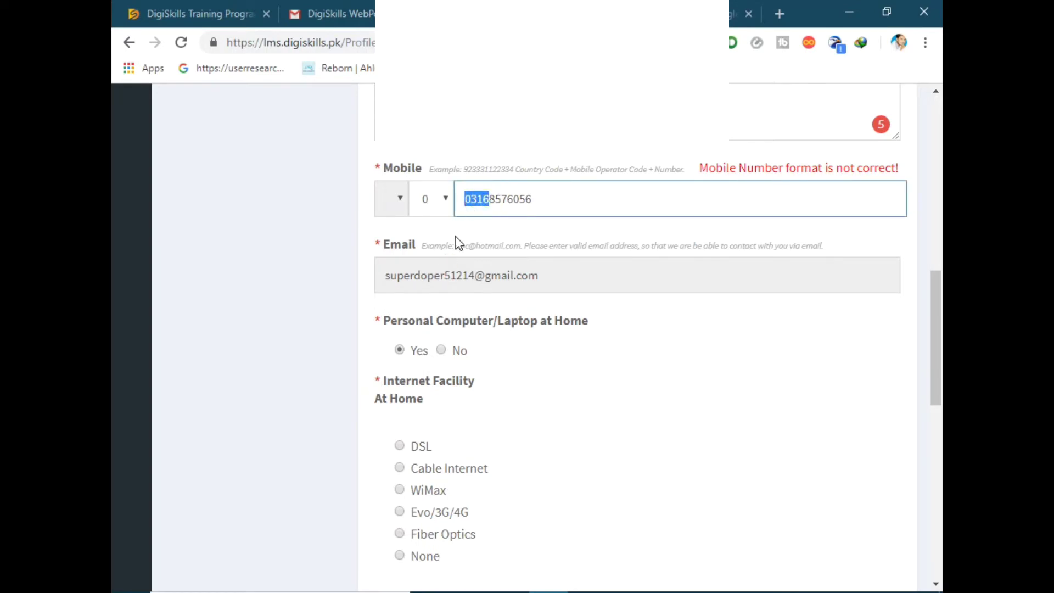
key(BackSpace)
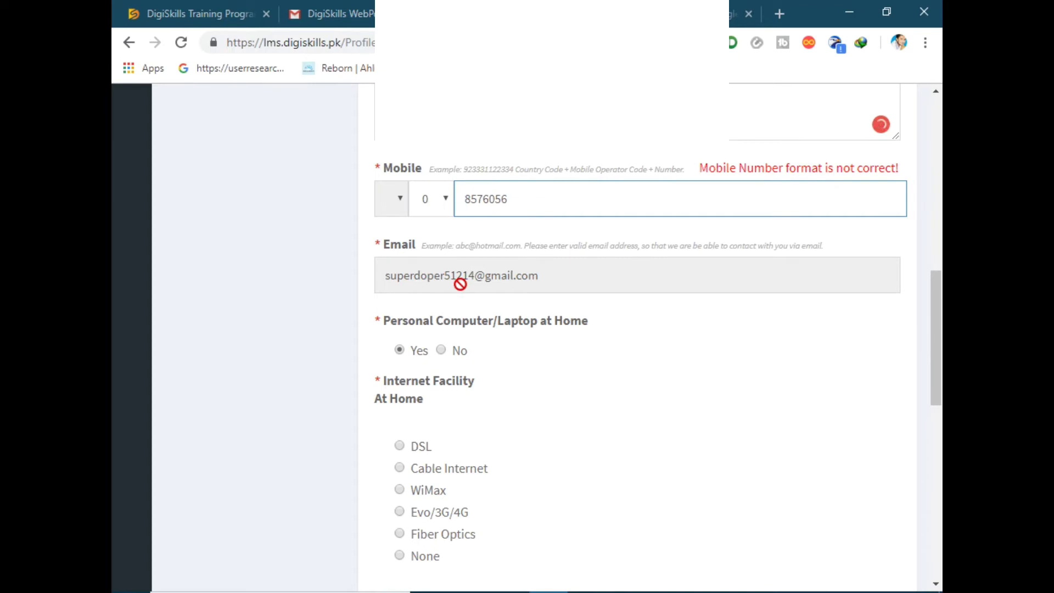
click(783, 162)
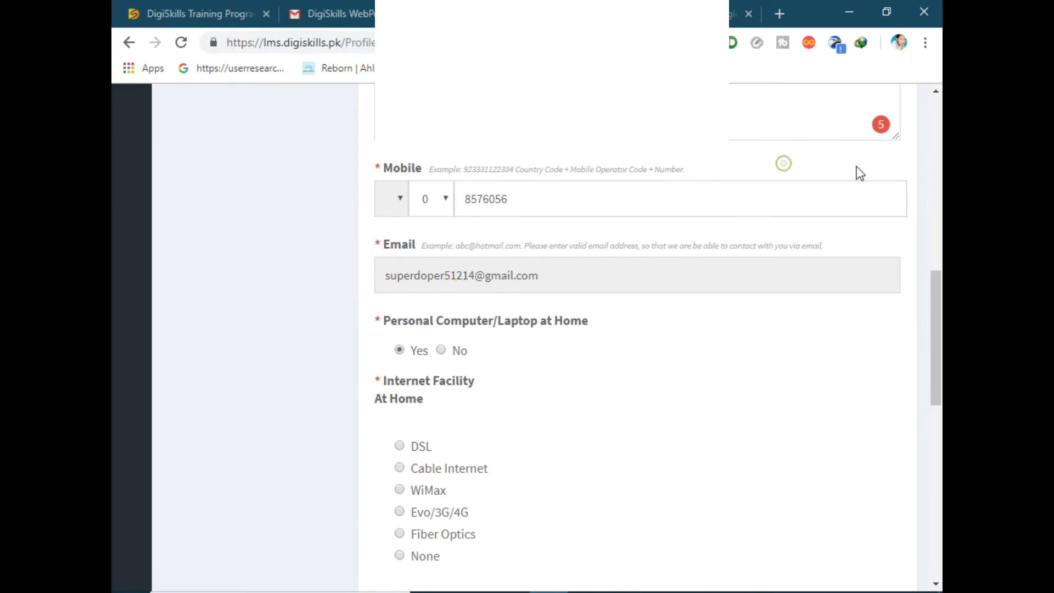
click(536, 203)
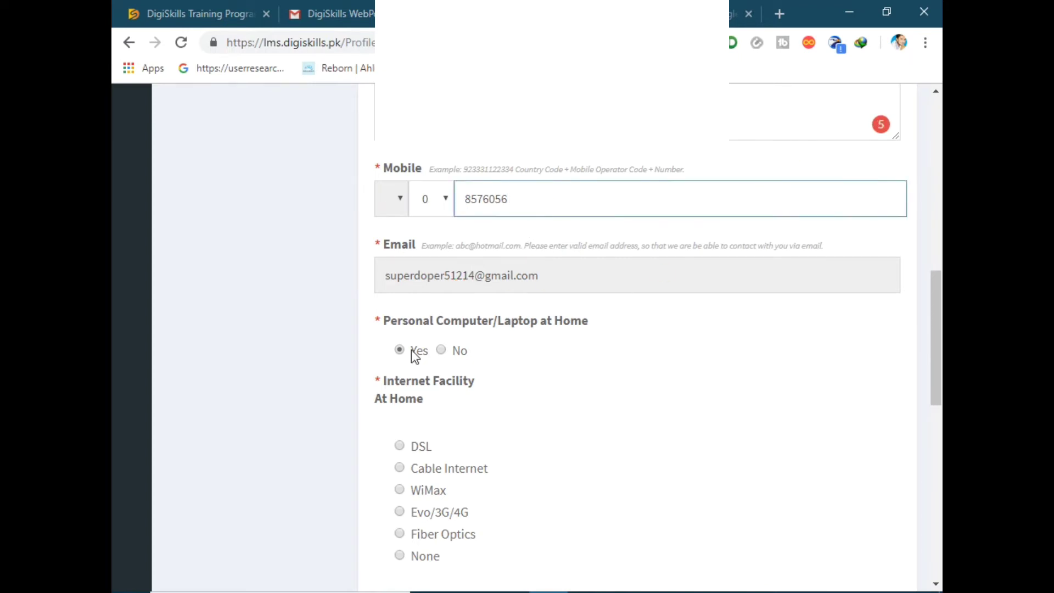
scroll(584, 351, down, 2)
scroll(579, 345, down, 2)
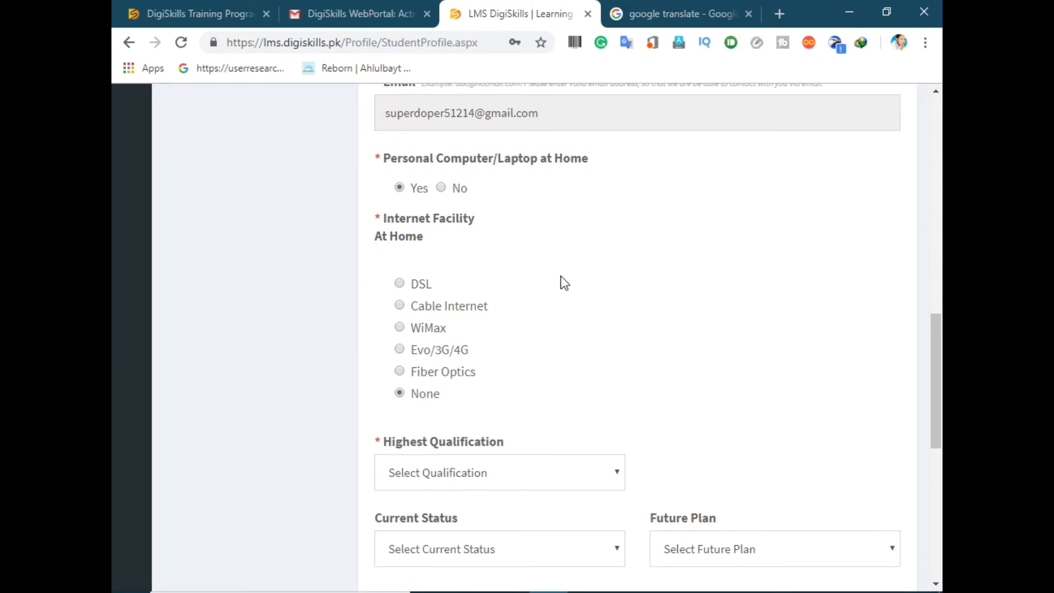
Step: Set Highest Qualification to Matric/O-Level, Current Status to Student, and Future Plan to Own Business
scroll(561, 358, down, 1)
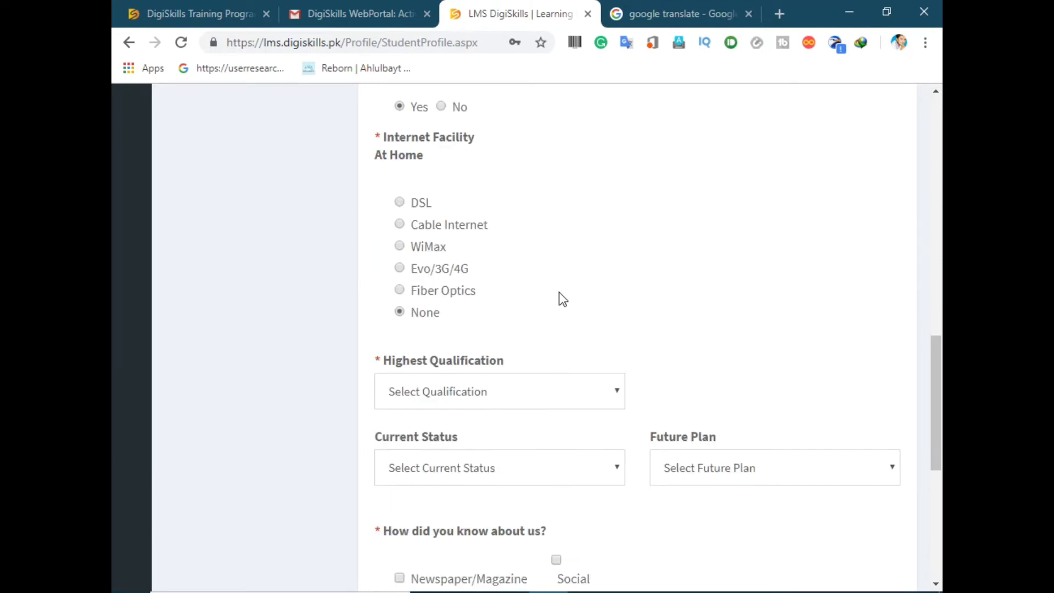
click(543, 392)
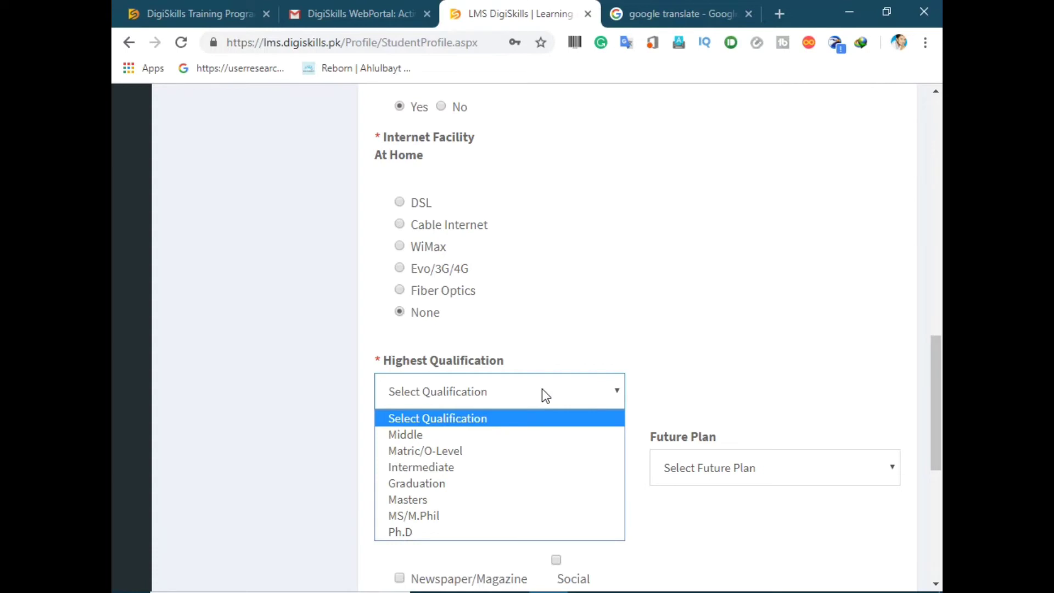
scroll(542, 394, down, 1)
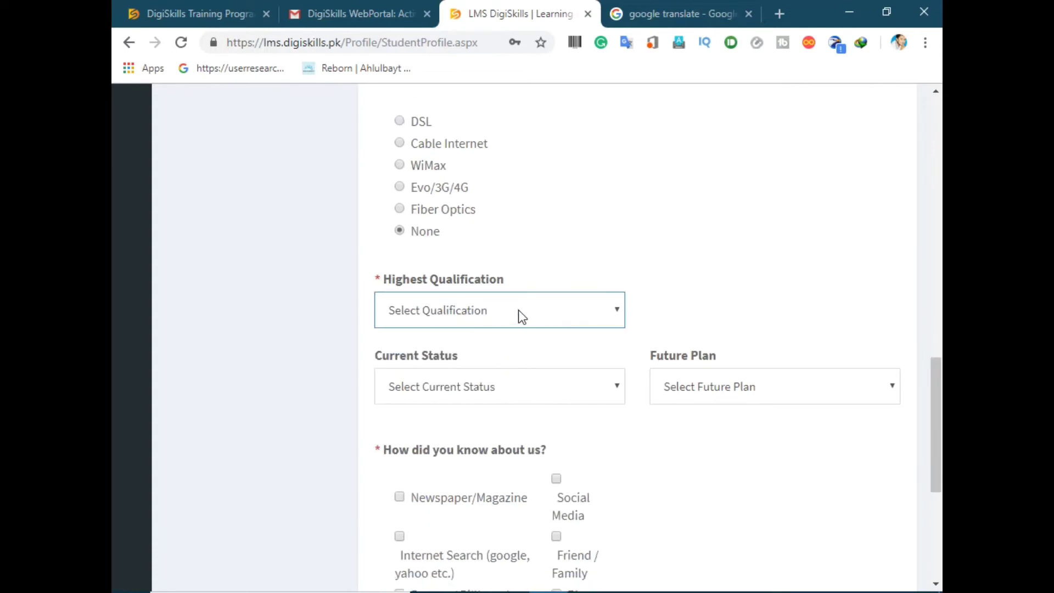
click(513, 305)
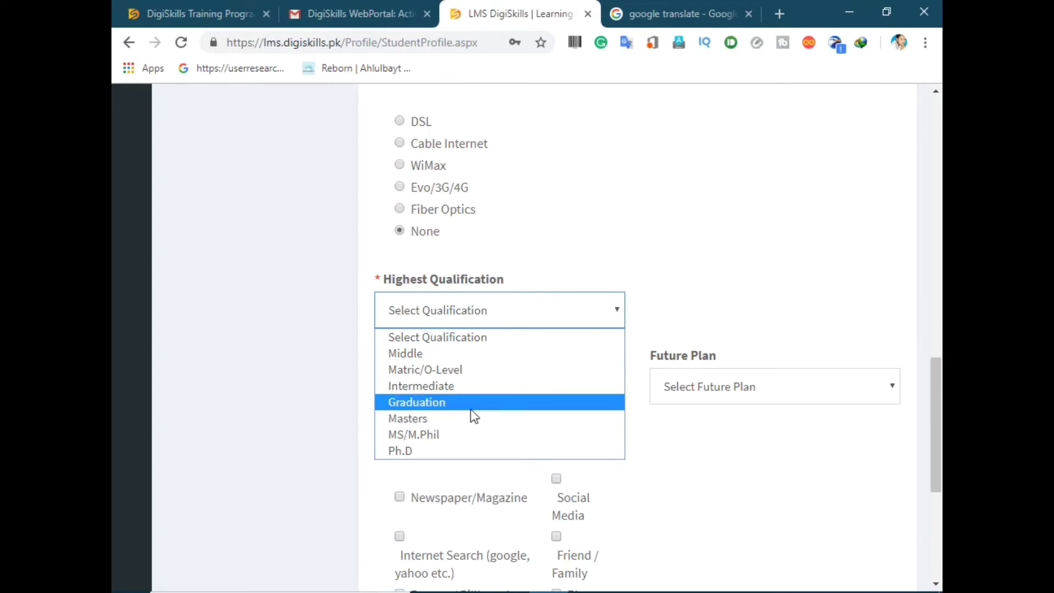
click(398, 371)
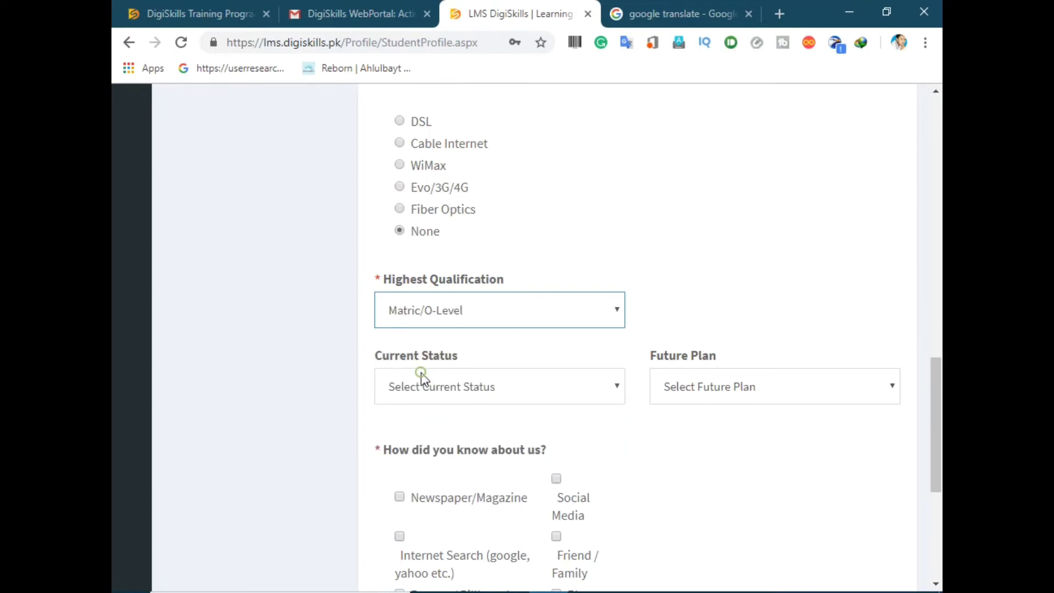
click(506, 389)
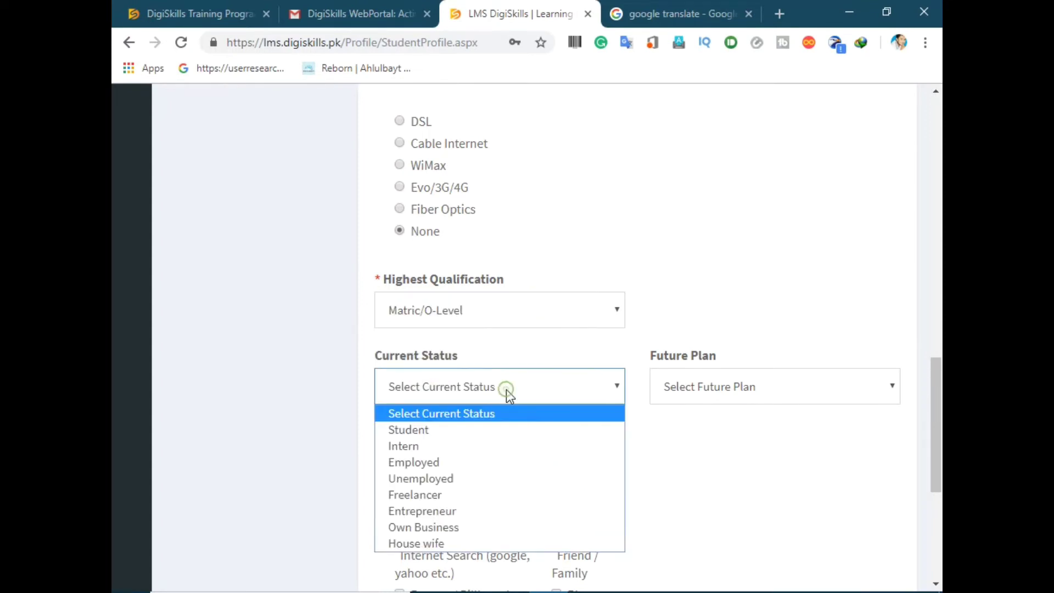
click(451, 435)
click(750, 395)
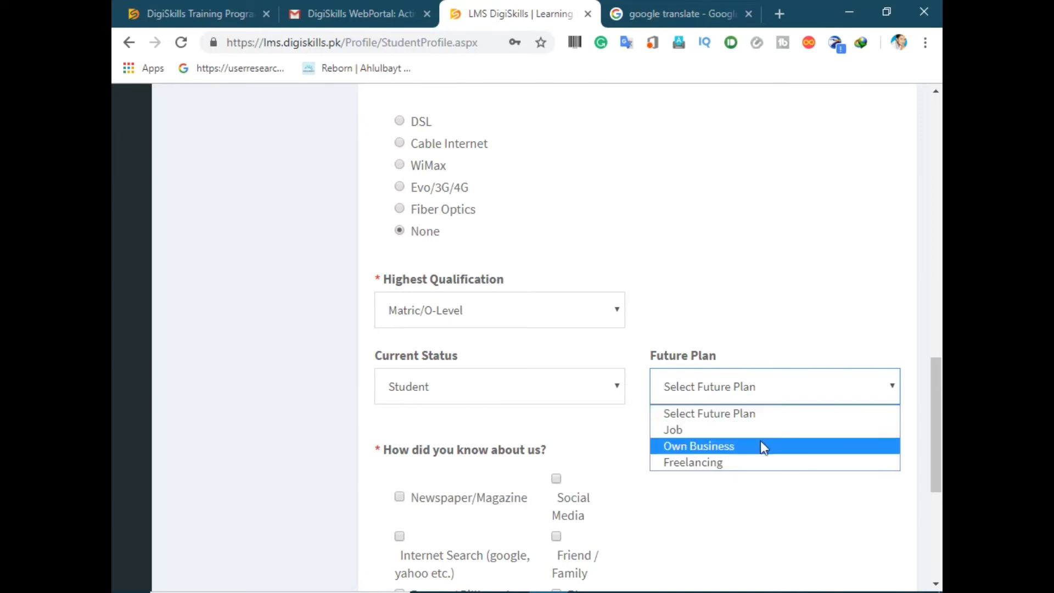
click(766, 458)
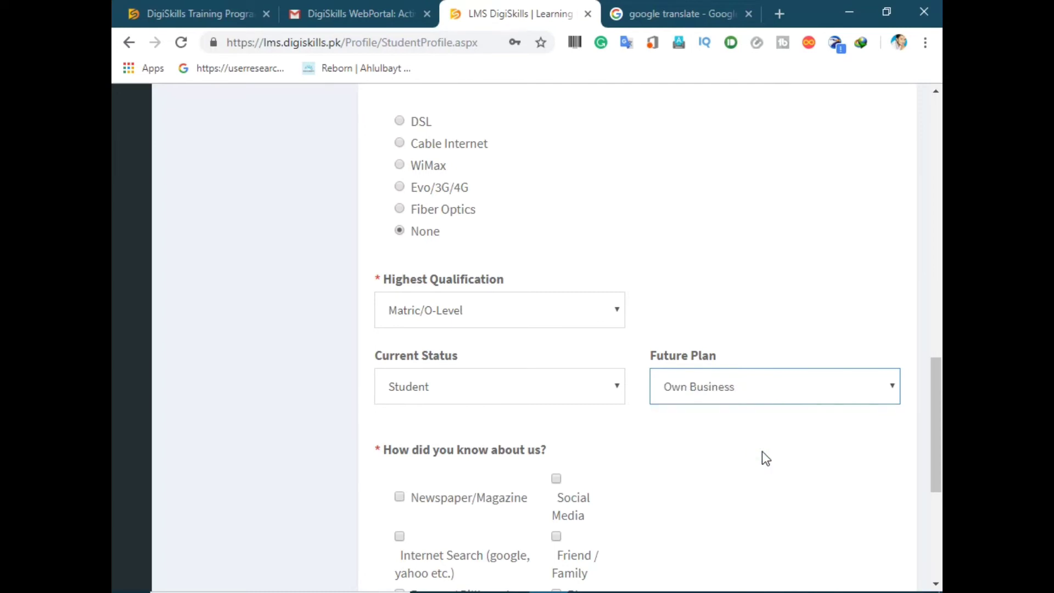
scroll(763, 455, down, 5)
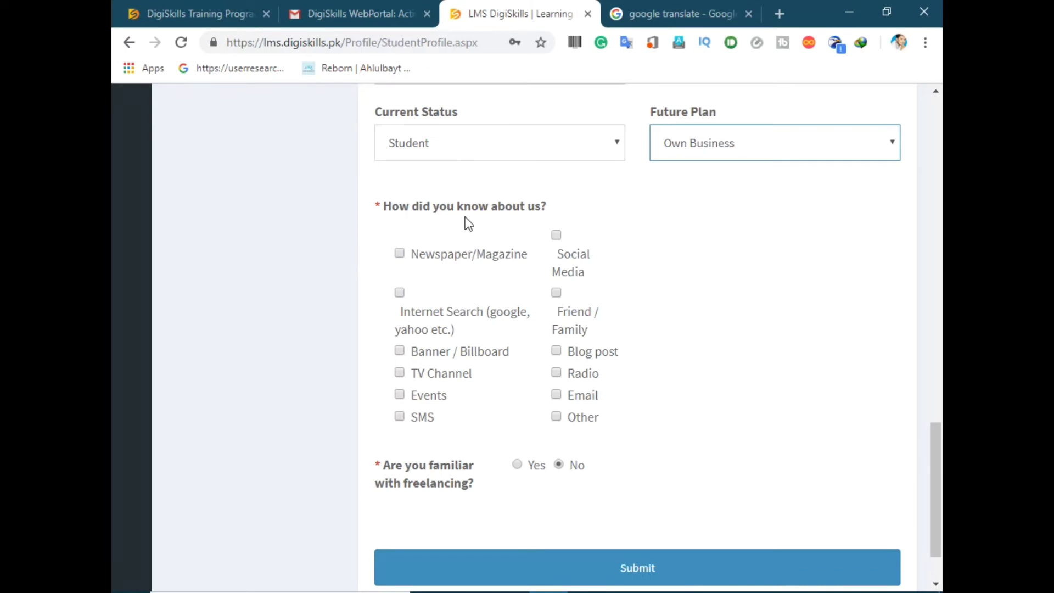
Step: Mark Other for how they heard about DigiSkills, then submit the profile and confirm the certification
triple_click(628, 215)
click(708, 247)
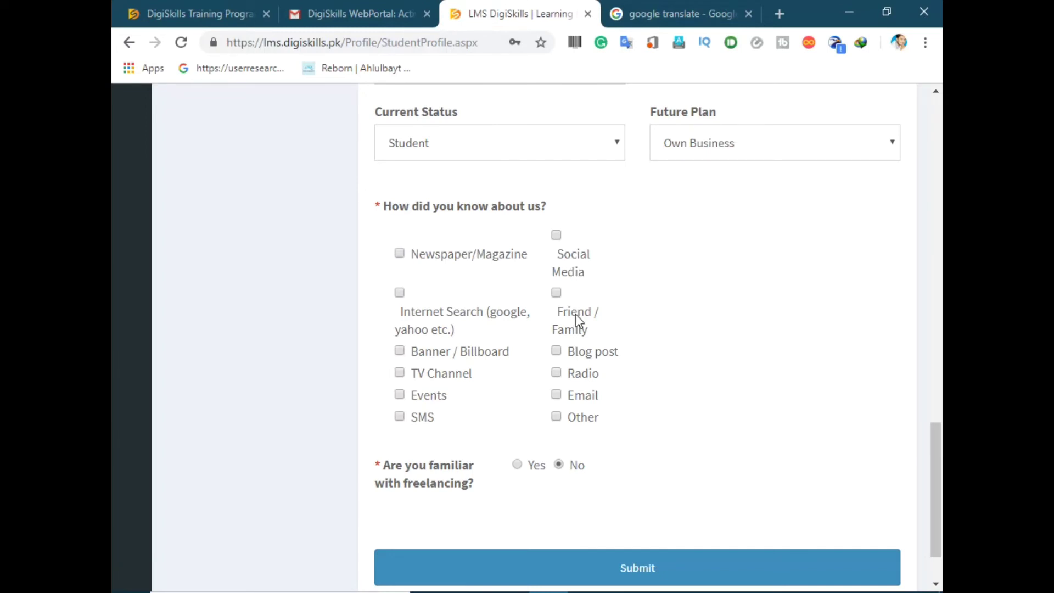
click(556, 417)
scroll(601, 487, down, 2)
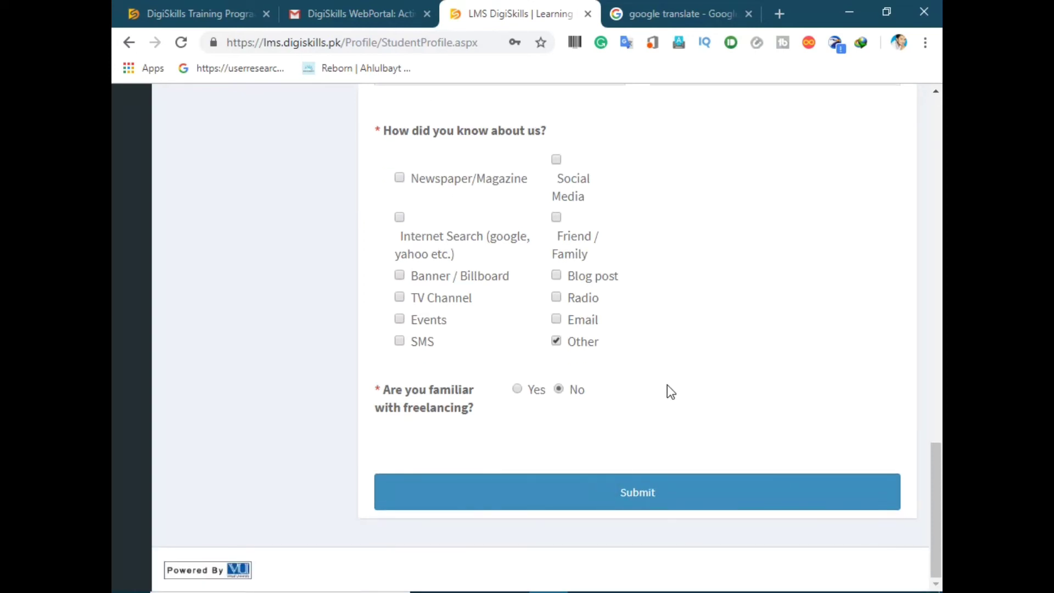
click(626, 500)
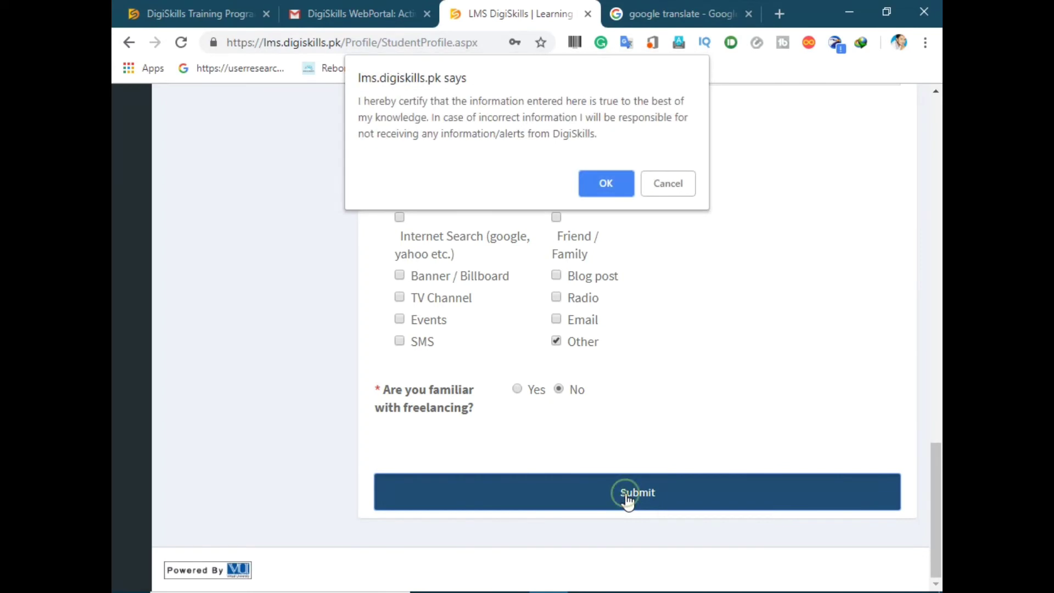
click(610, 186)
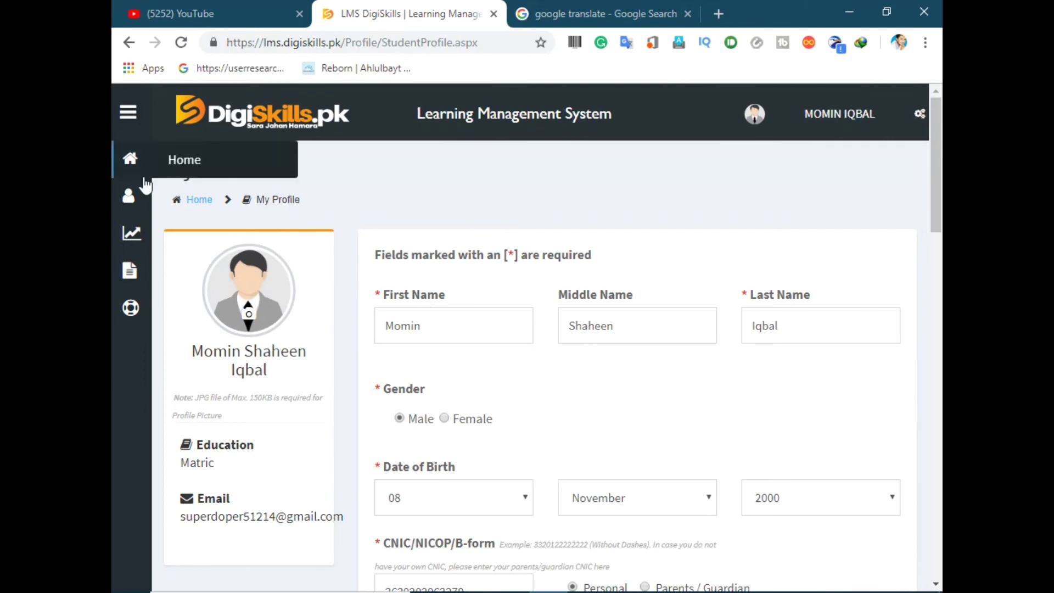
Step: Go to the LMS Home page and open Course Enrollment from My Current Courses
click(125, 171)
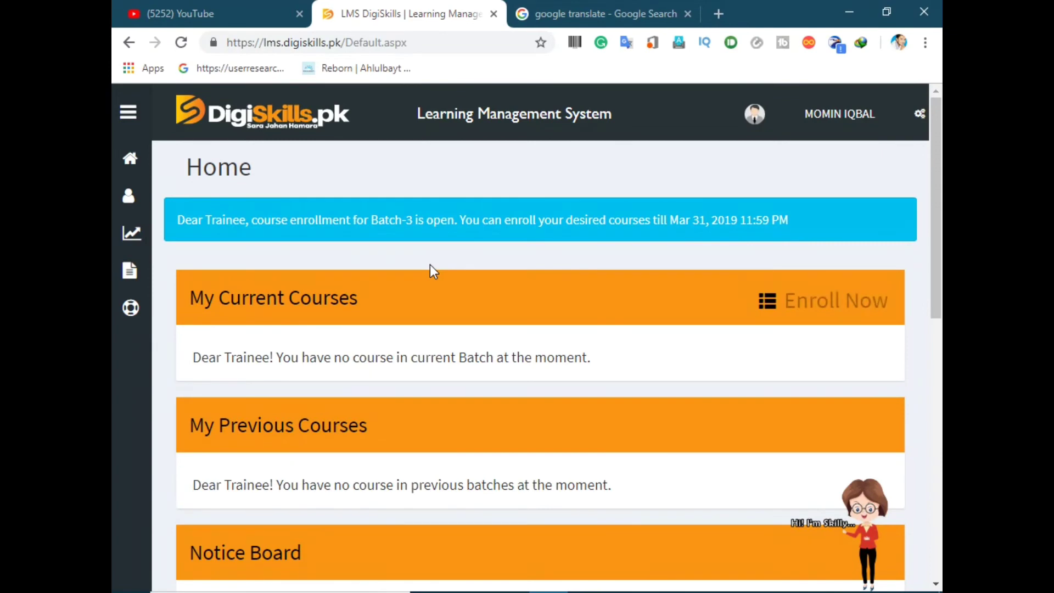
click(807, 307)
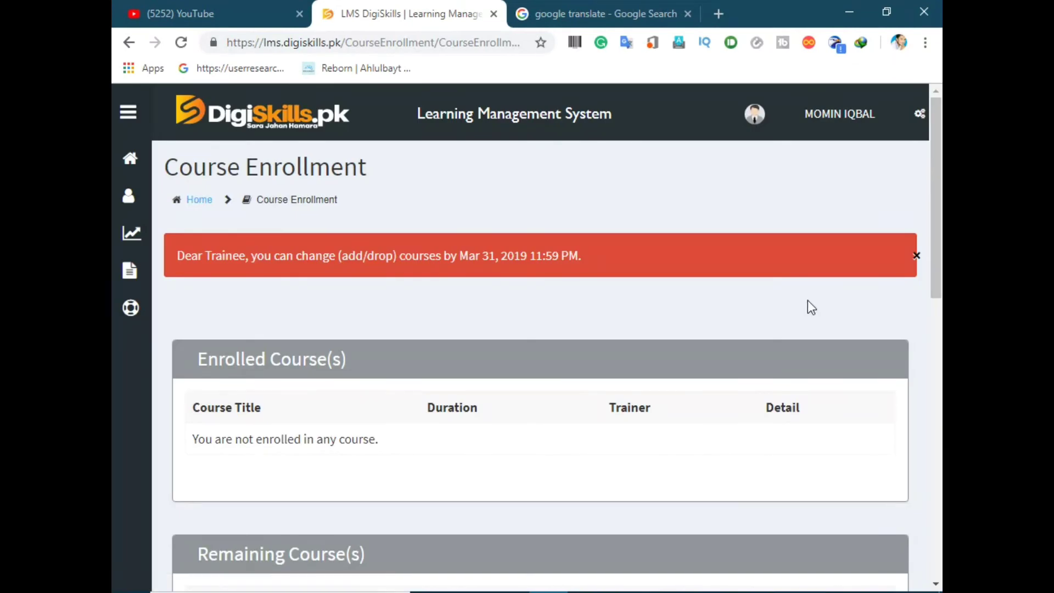
Step: Select SEO101 Search Engine Optimization and FRL101 Freelancing under Remaining Course(s) and enroll in both
scroll(812, 303, down, 4)
scroll(714, 318, down, 3)
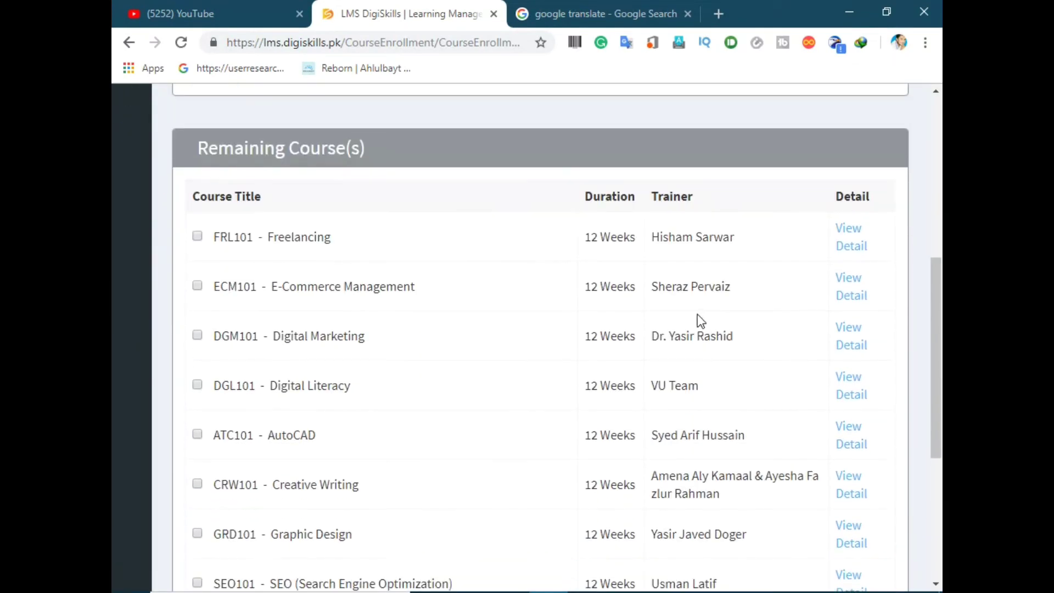
scroll(698, 315, down, 5)
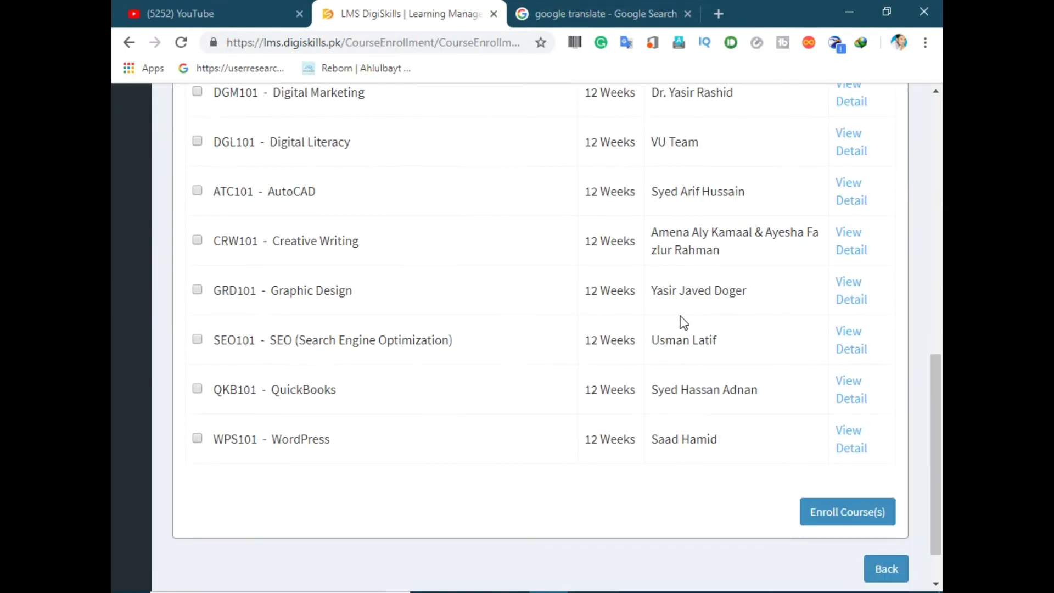
scroll(680, 315, up, 3)
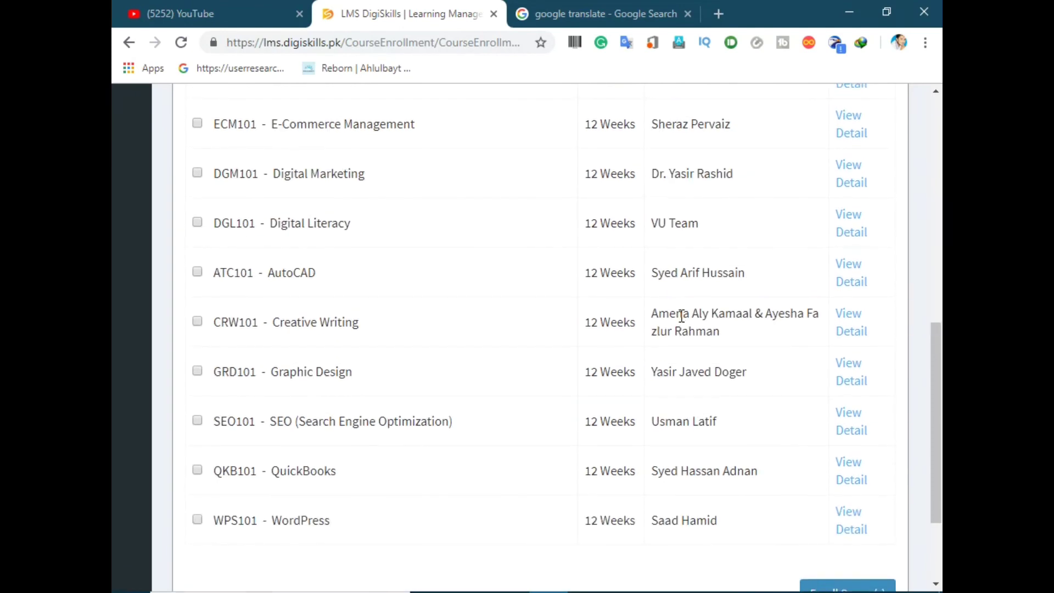
scroll(458, 321, down, 2)
click(198, 422)
scroll(476, 381, up, 4)
click(197, 317)
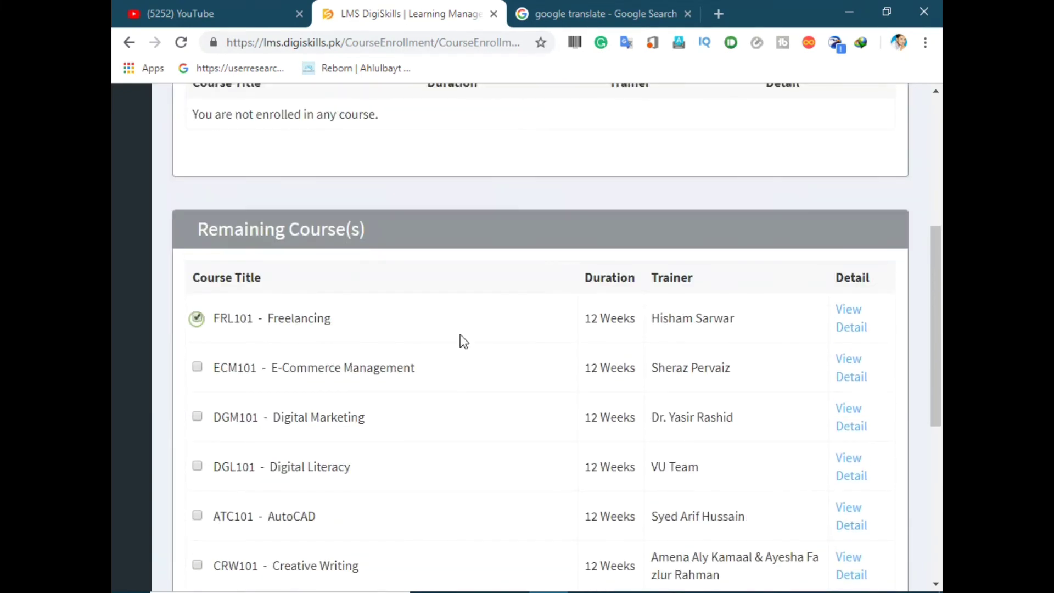
scroll(517, 336, up, 1)
scroll(516, 336, down, 7)
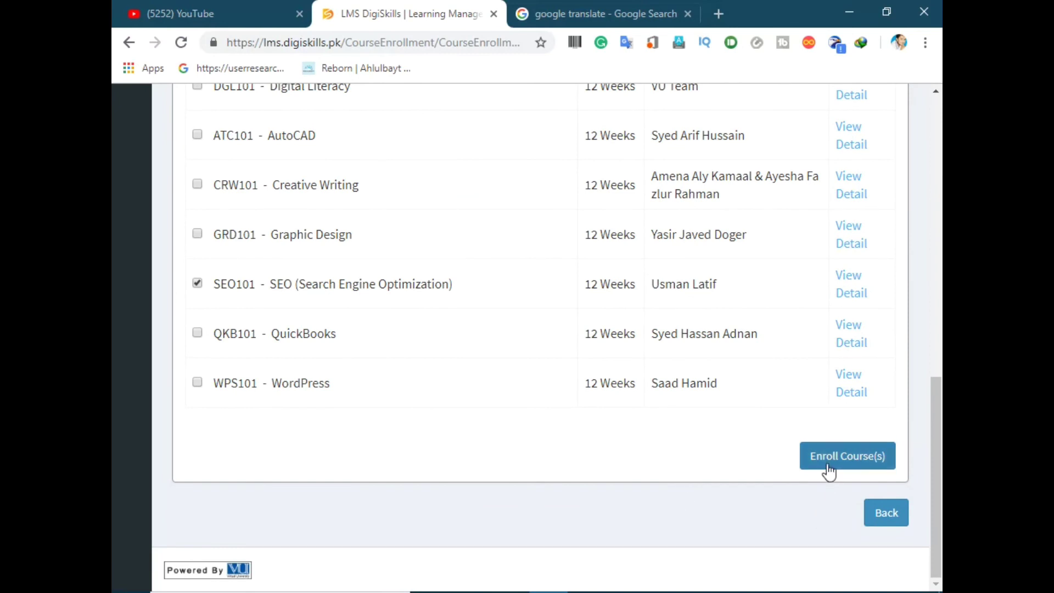
click(829, 471)
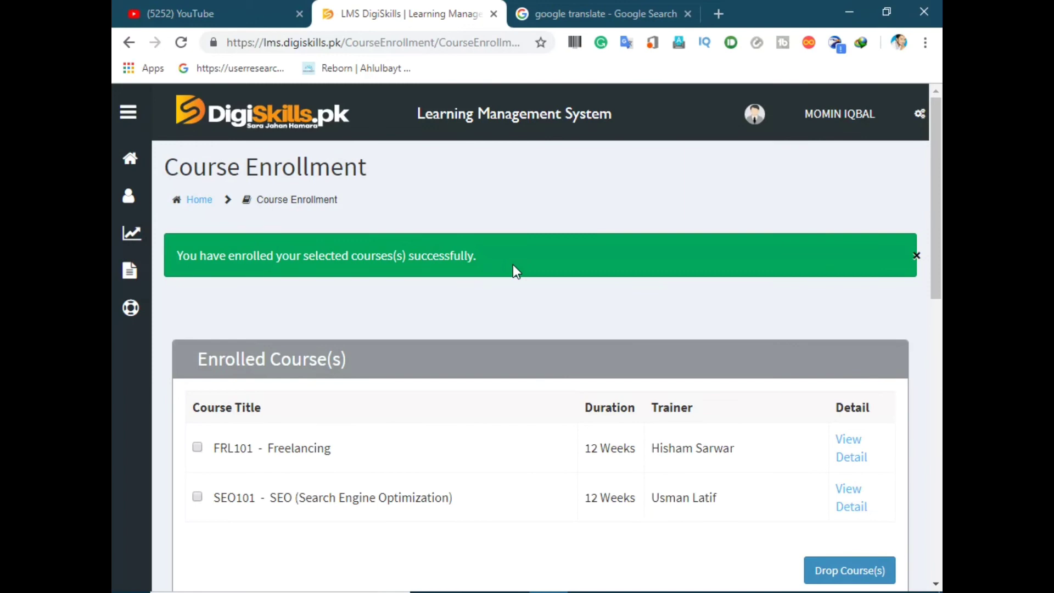
scroll(635, 255, down, 8)
scroll(635, 255, up, 4)
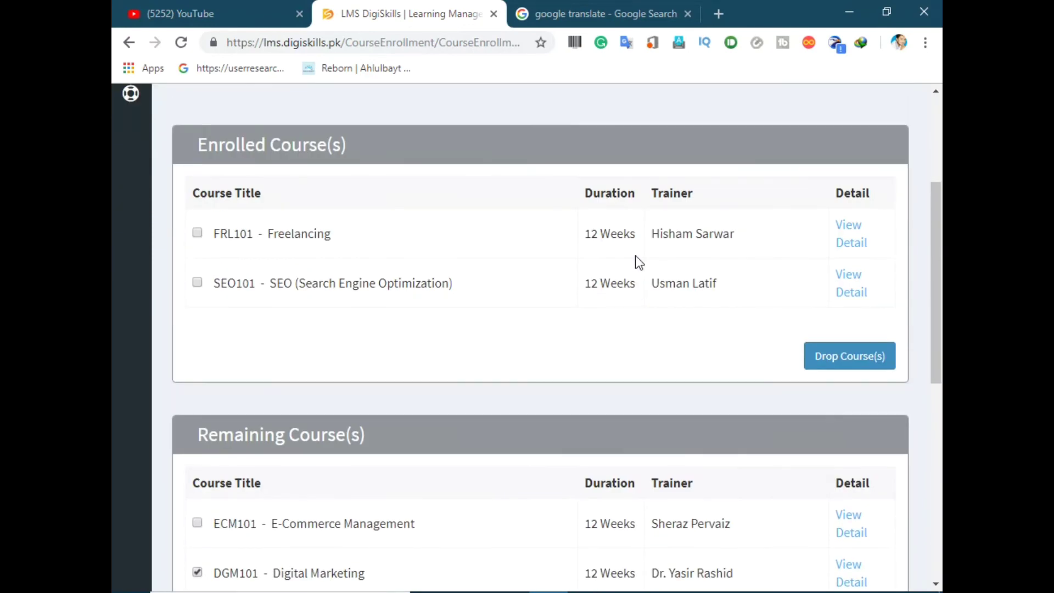
scroll(635, 255, down, 6)
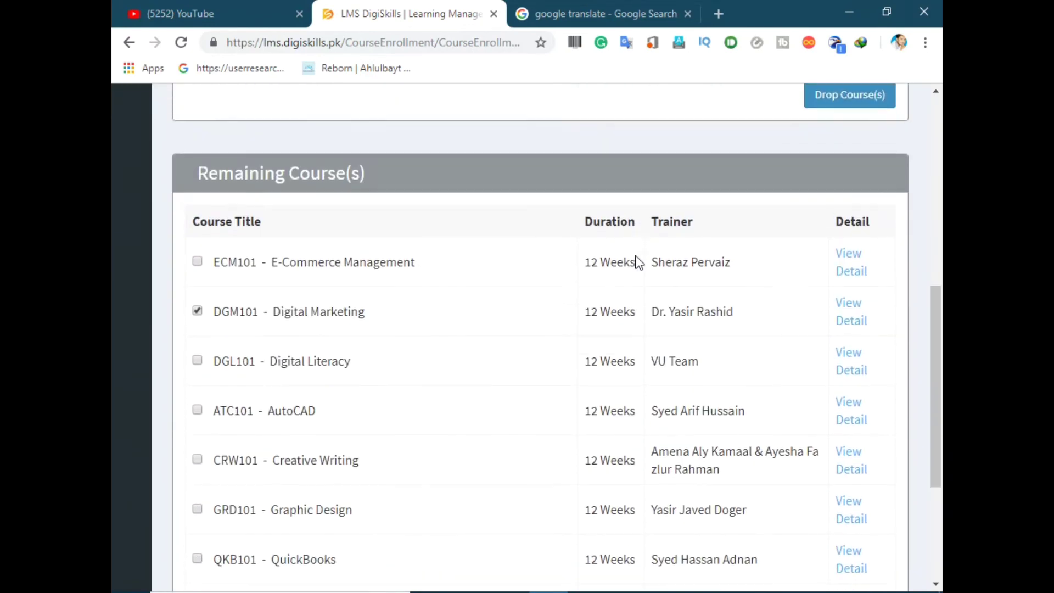
scroll(637, 256, up, 4)
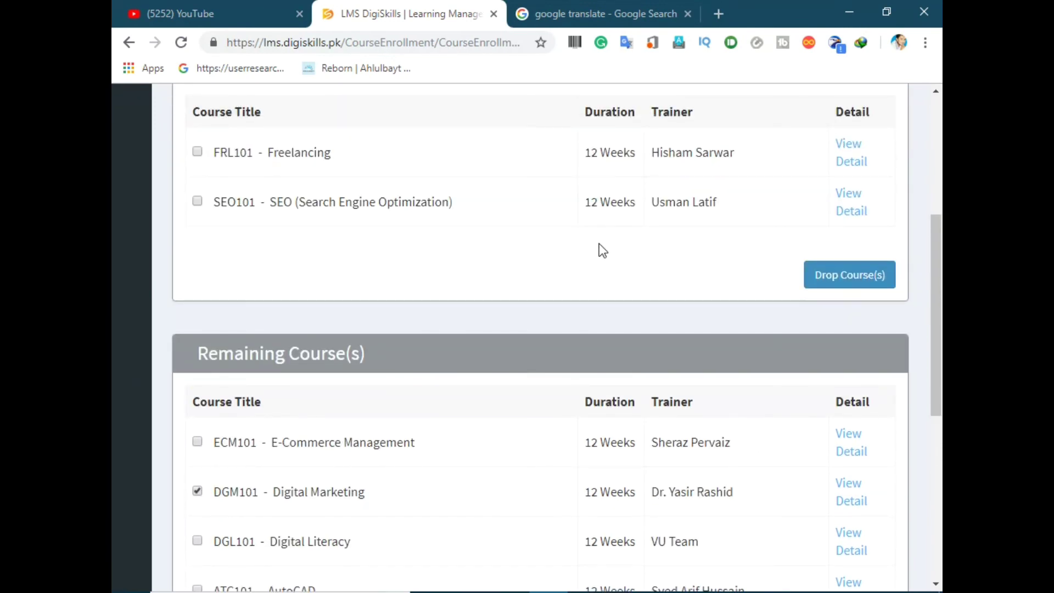
scroll(608, 272, down, 3)
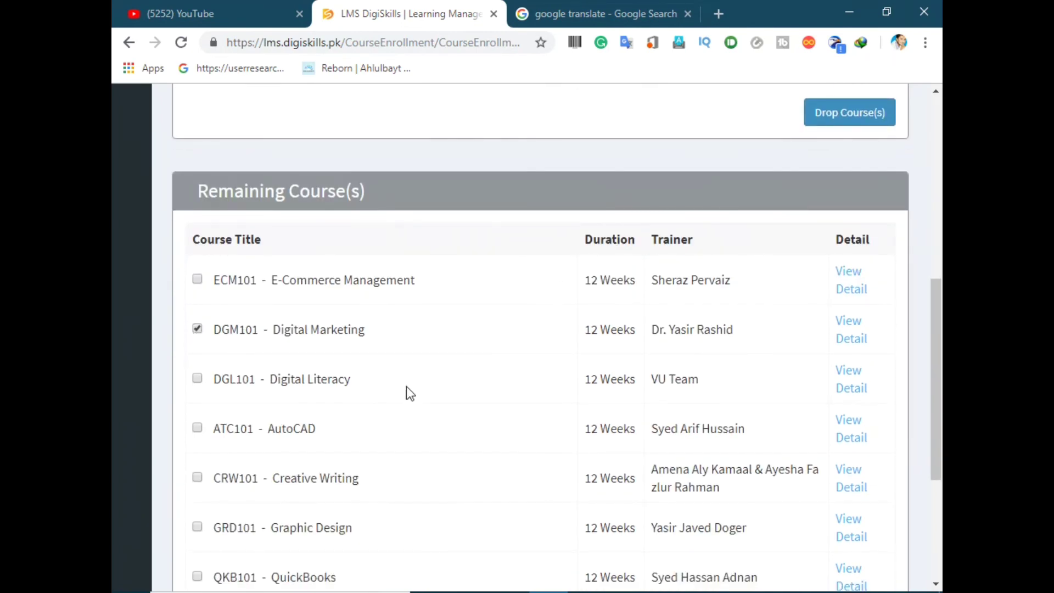
scroll(406, 389, down, 5)
click(808, 460)
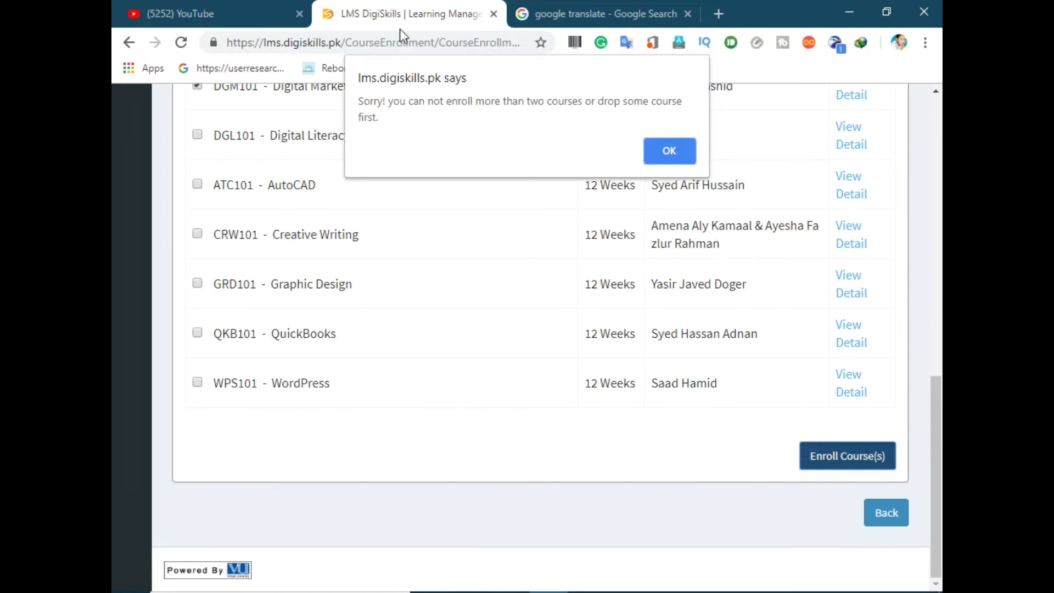
drag(631, 105, 353, 94)
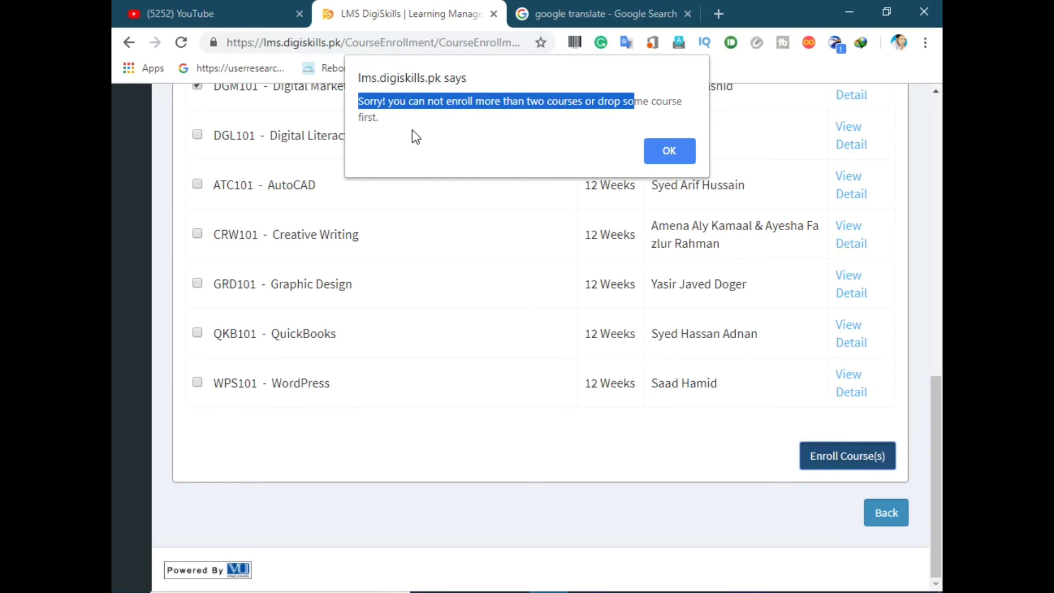
click(648, 152)
scroll(629, 277, up, 5)
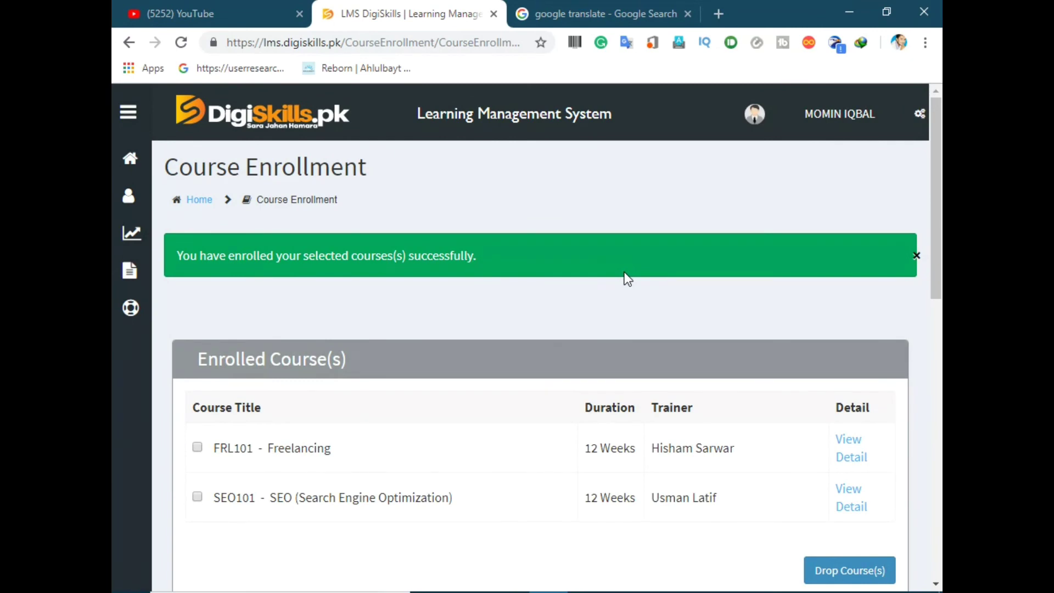